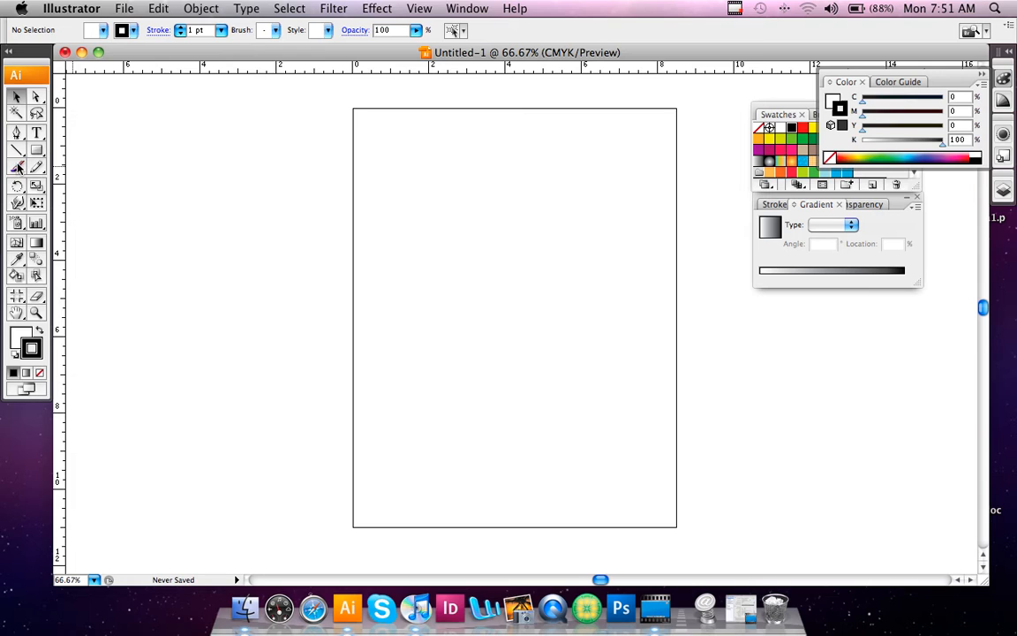
Paint an open, vase-like freehand outline about 3.7 by 5.3 in on the artboard and set its stroke weight to 8 pt
{"action": "left_click", "coordinate": [17, 168]}
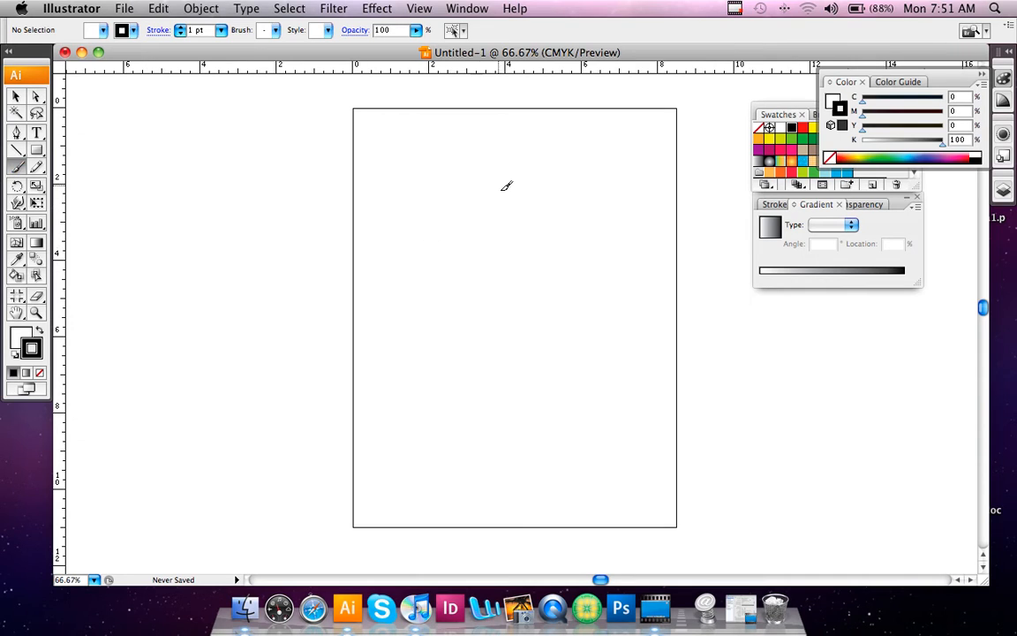
{"action": "mouse_move", "coordinate": [461, 208]}
{"action": "left_mouse_down"}
{"action": "mouse_move", "coordinate": [439, 247]}
{"action": "mouse_move", "coordinate": [456, 284]}
{"action": "mouse_move", "coordinate": [491, 317]}
{"action": "mouse_move", "coordinate": [482, 376]}
{"action": "mouse_move", "coordinate": [552, 385]}
{"action": "mouse_move", "coordinate": [537, 316]}
{"action": "mouse_move", "coordinate": [546, 278]}
{"action": "mouse_move", "coordinate": [577, 254]}
{"action": "mouse_move", "coordinate": [562, 215]}
{"action": "mouse_move", "coordinate": [511, 234]}
{"action": "mouse_move", "coordinate": [492, 209]}
{"action": "mouse_move", "coordinate": [523, 185]}
{"action": "left_mouse_up"}
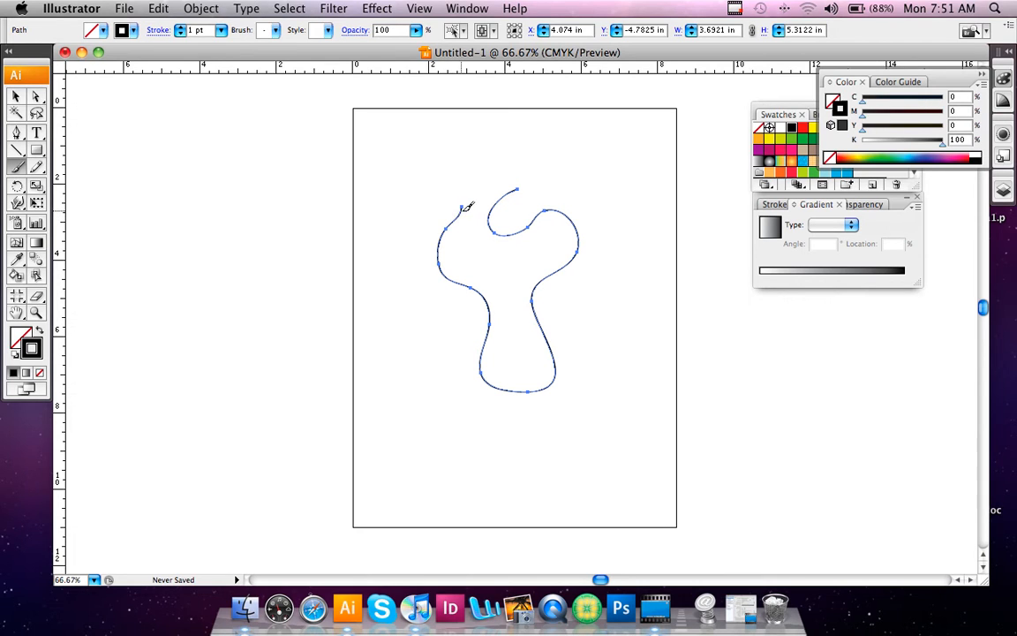
{"action": "left_click", "coordinate": [180, 26]}
{"action": "left_click", "coordinate": [180, 26]}
{"action": "left_click", "coordinate": [180, 26]}
{"action": "left_click", "coordinate": [180, 26]}
{"action": "left_click", "coordinate": [180, 26]}
{"action": "left_click", "coordinate": [180, 26]}
Paint a scribbled squiggle inside the outline's upper half and fill its gaps with short overlapping strokes
{"action": "mouse_move", "coordinate": [468, 259]}
{"action": "left_mouse_down"}
{"action": "mouse_move", "coordinate": [486, 265]}
{"action": "mouse_move", "coordinate": [529, 248]}
{"action": "mouse_move", "coordinate": [536, 259]}
{"action": "mouse_move", "coordinate": [571, 226]}
{"action": "mouse_move", "coordinate": [512, 220]}
{"action": "mouse_move", "coordinate": [485, 245]}
{"action": "mouse_move", "coordinate": [504, 234]}
{"action": "mouse_move", "coordinate": [548, 263]}
{"action": "mouse_move", "coordinate": [556, 256]}
{"action": "mouse_move", "coordinate": [536, 265]}
{"action": "left_mouse_up"}
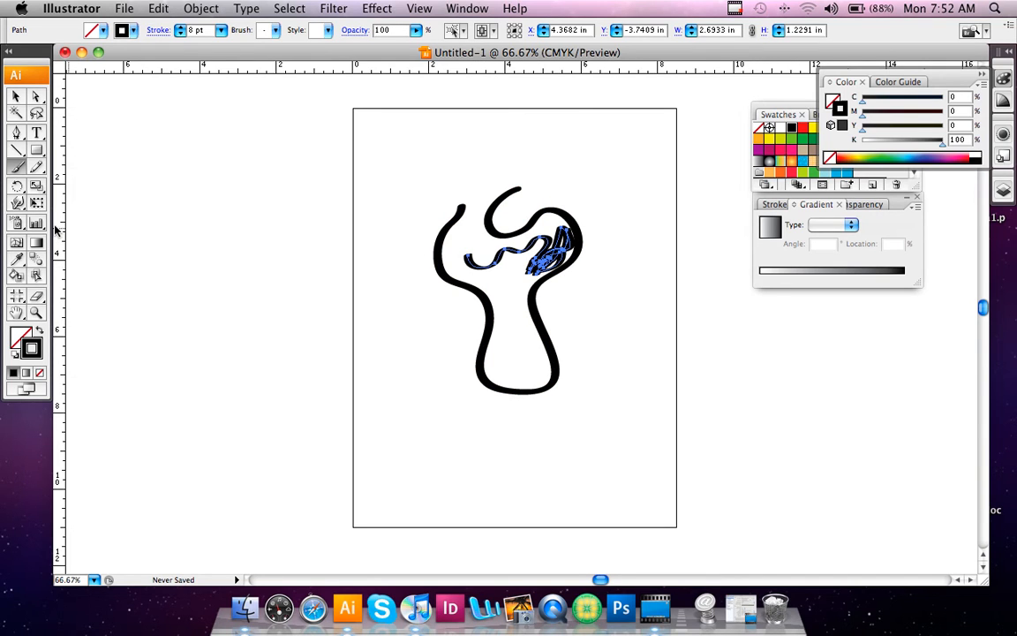
{"action": "left_click", "coordinate": [37, 314]}
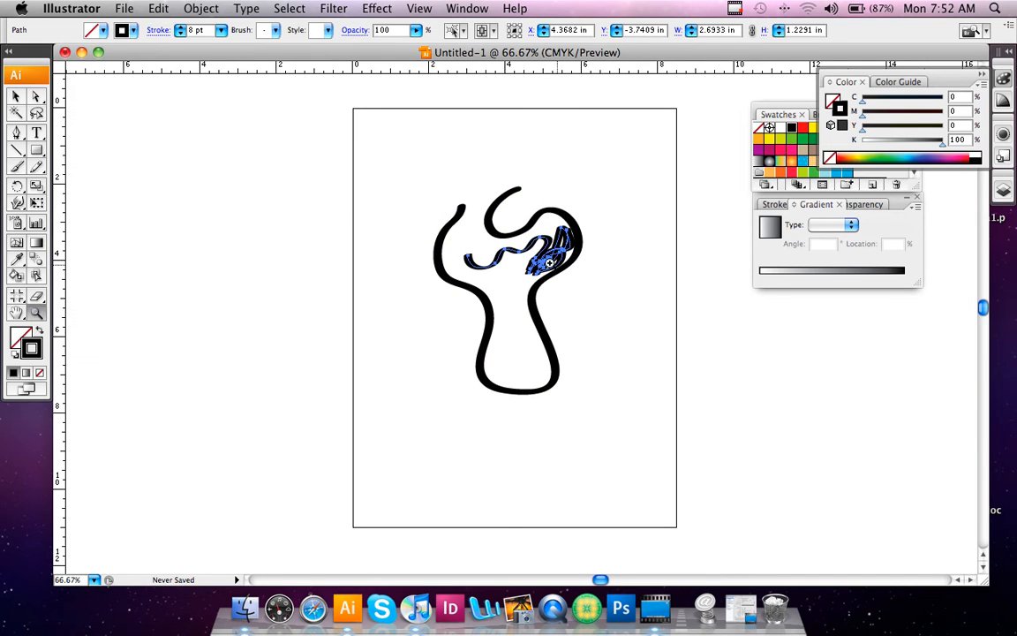
{"action": "left_click", "coordinate": [495, 238]}
{"action": "left_click", "coordinate": [534, 311]}
{"action": "left_click", "coordinate": [472, 296]}
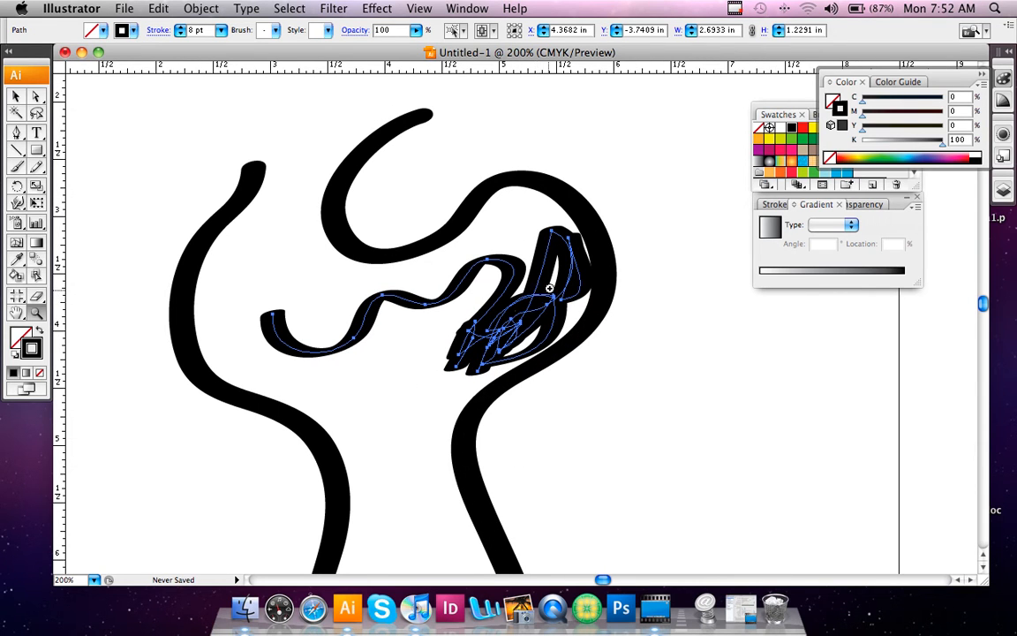
{"action": "left_click", "coordinate": [15, 166]}
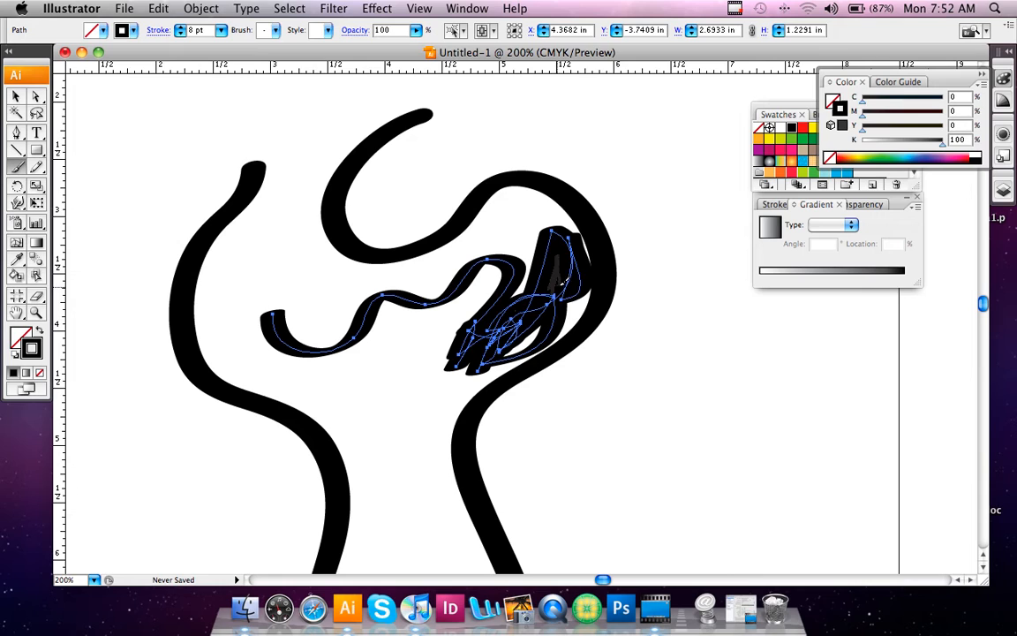
{"action": "left_click_drag", "start_coordinate": [556, 256], "coordinate": [554, 290]}
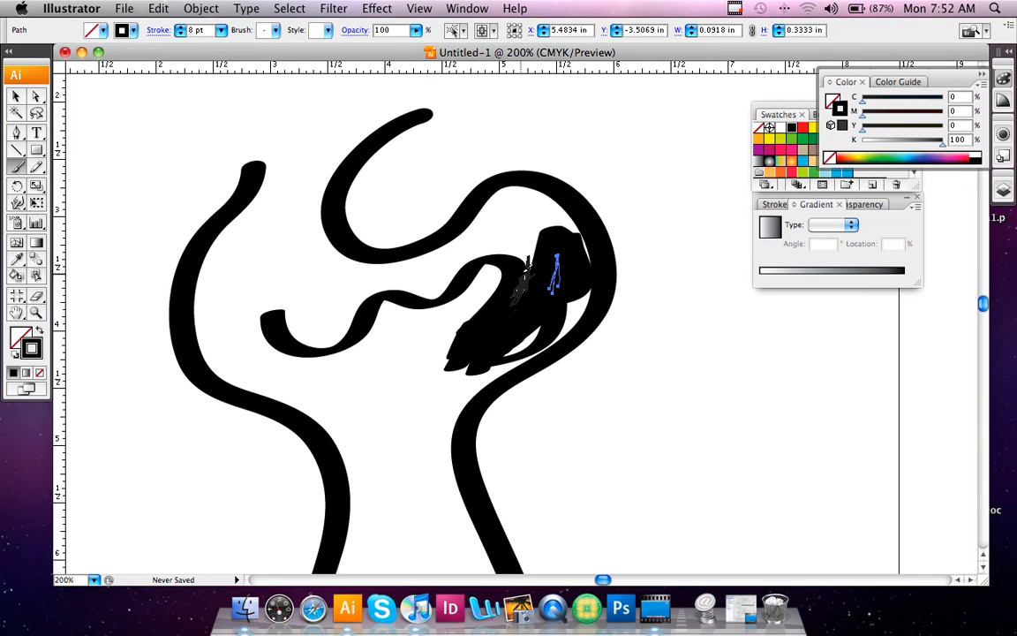
{"action": "left_click_drag", "start_coordinate": [528, 263], "coordinate": [512, 299]}
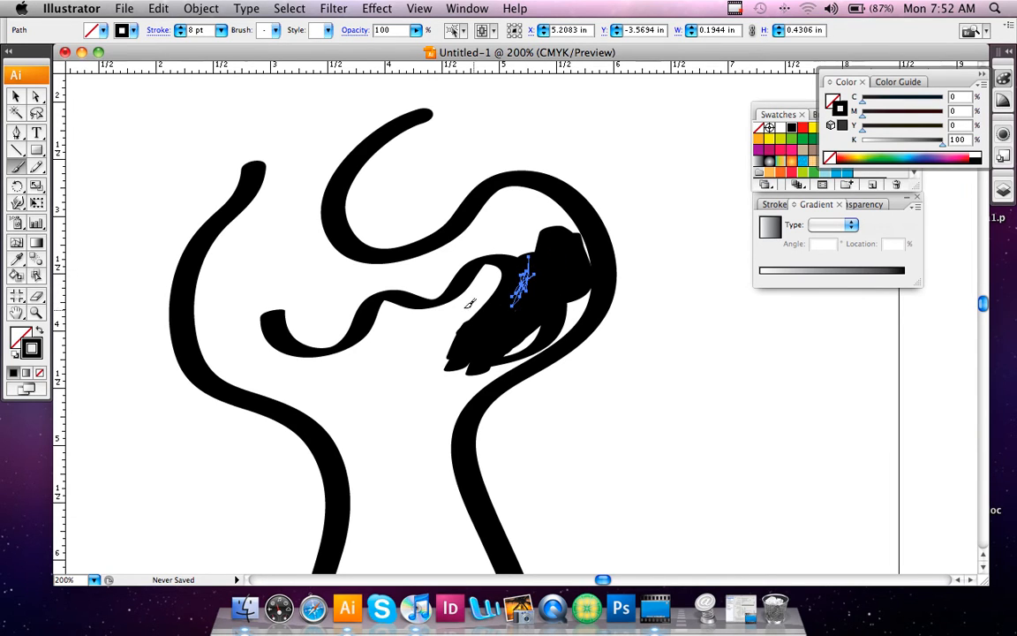
Delete the scribbled strokes inside the outline, keeping the outline itself
{"action": "left_click", "coordinate": [16, 97]}
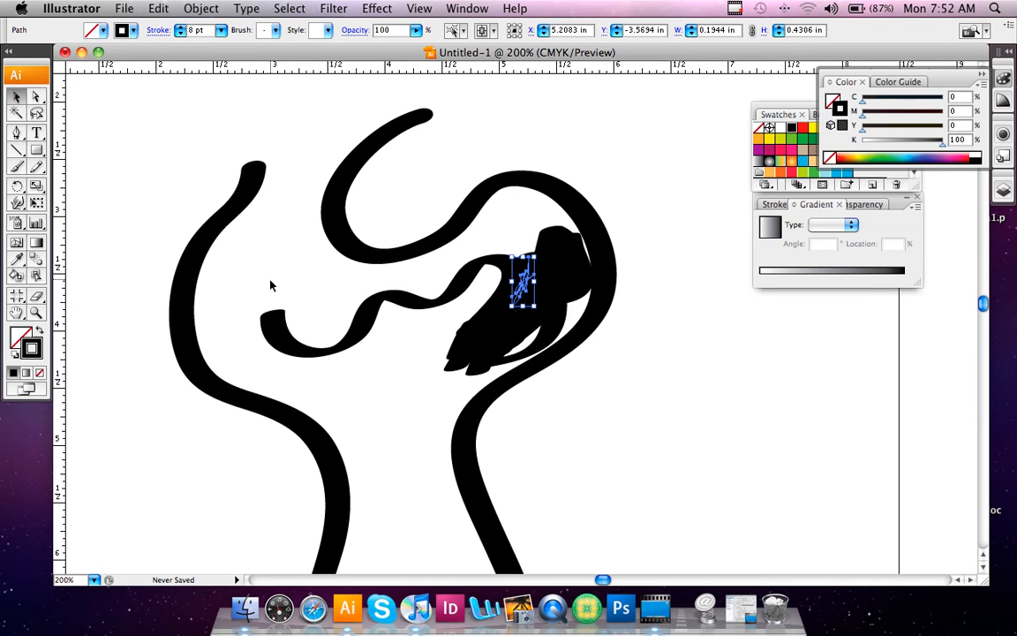
{"action": "mouse_move", "coordinate": [260, 301]}
{"action": "left_mouse_down"}
{"action": "mouse_move", "coordinate": [355, 321]}
{"action": "mouse_move", "coordinate": [535, 336]}
{"action": "left_mouse_up"}
{"action": "key", "text": "Delete"}
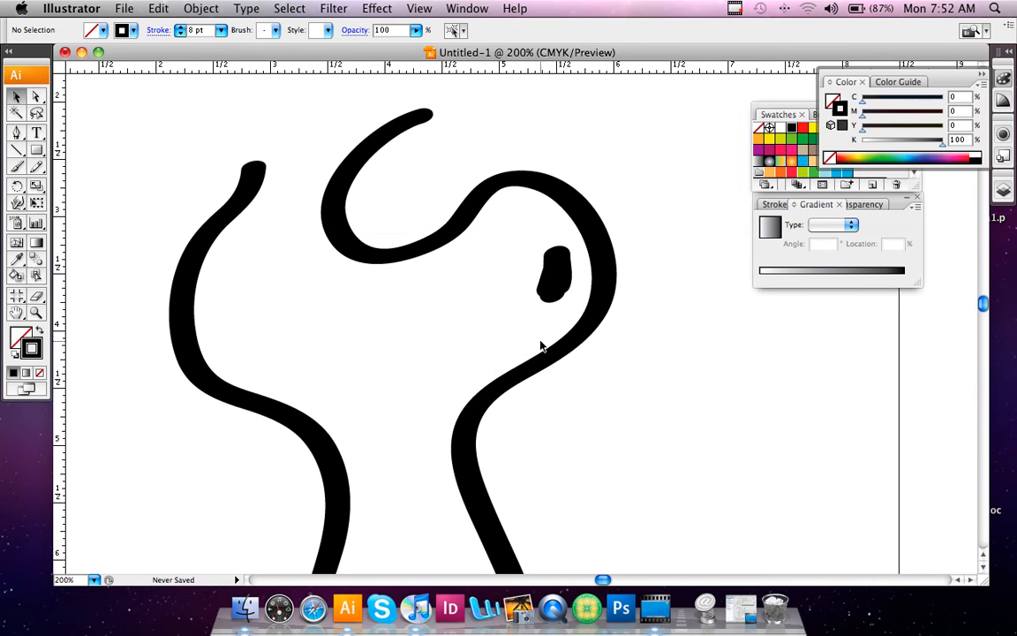
{"action": "left_click_drag", "start_coordinate": [534, 252], "coordinate": [563, 300]}
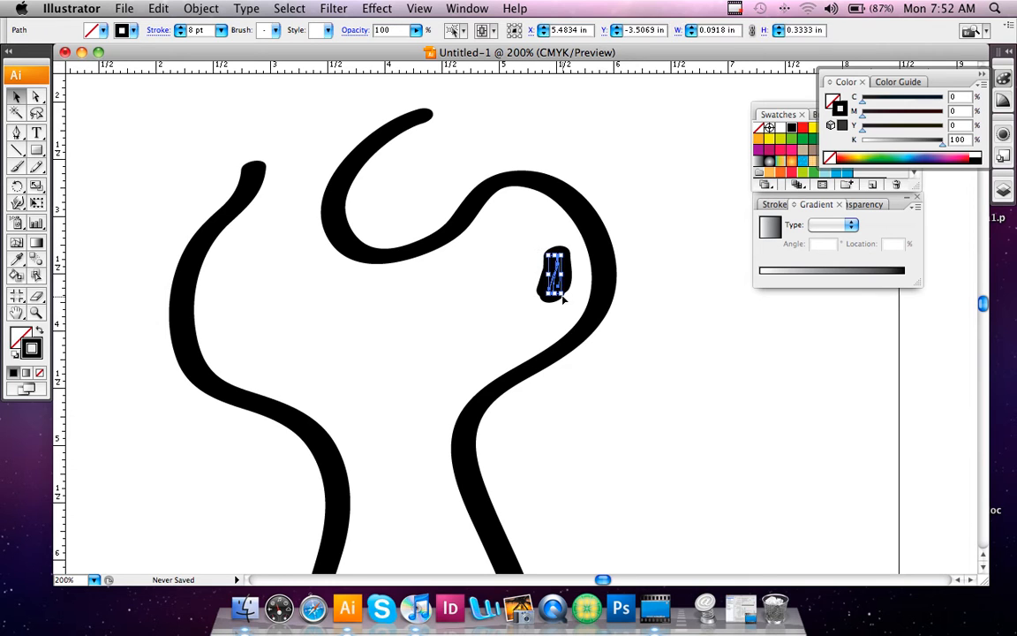
{"action": "key", "text": "Delete"}
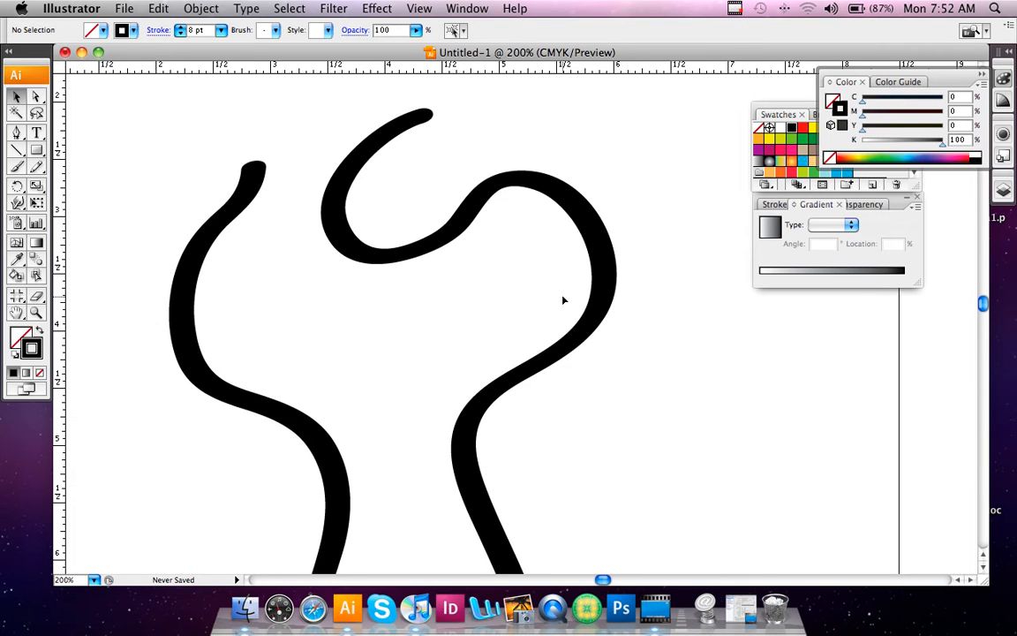
Close the outline's open top with straight Pen tool segments joining its two free ends
{"action": "key", "text": "super+1"}
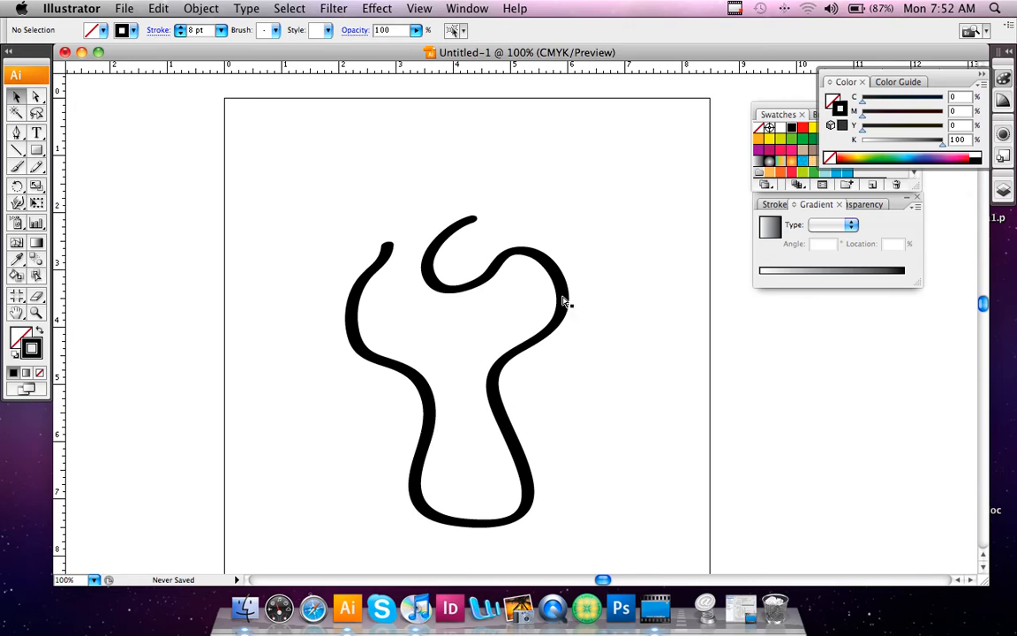
{"action": "key", "text": "super+minus"}
{"action": "key", "text": "super+minus"}
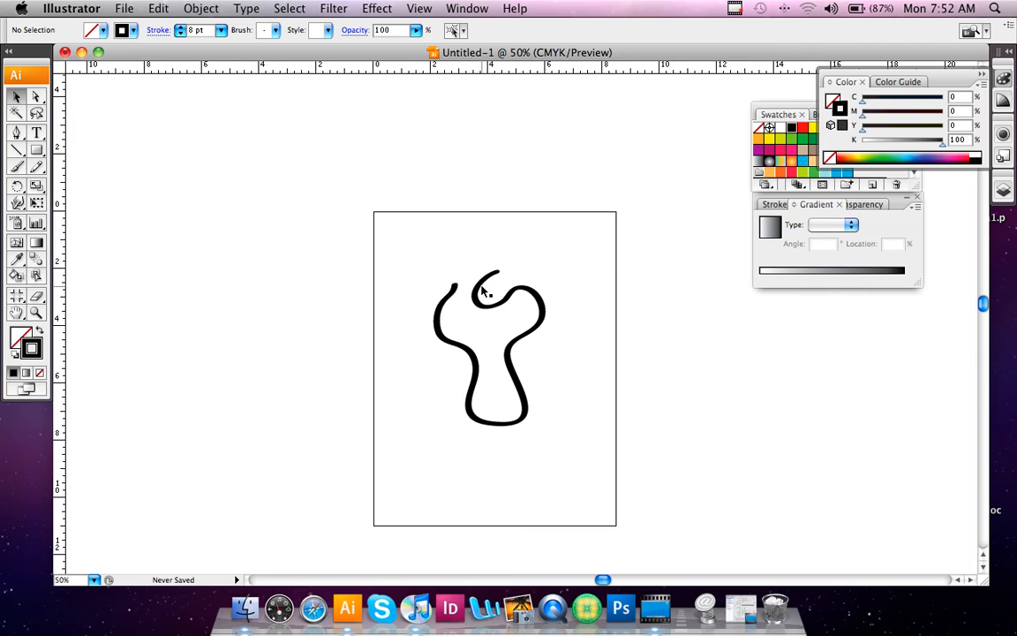
{"action": "left_click", "coordinate": [16, 131]}
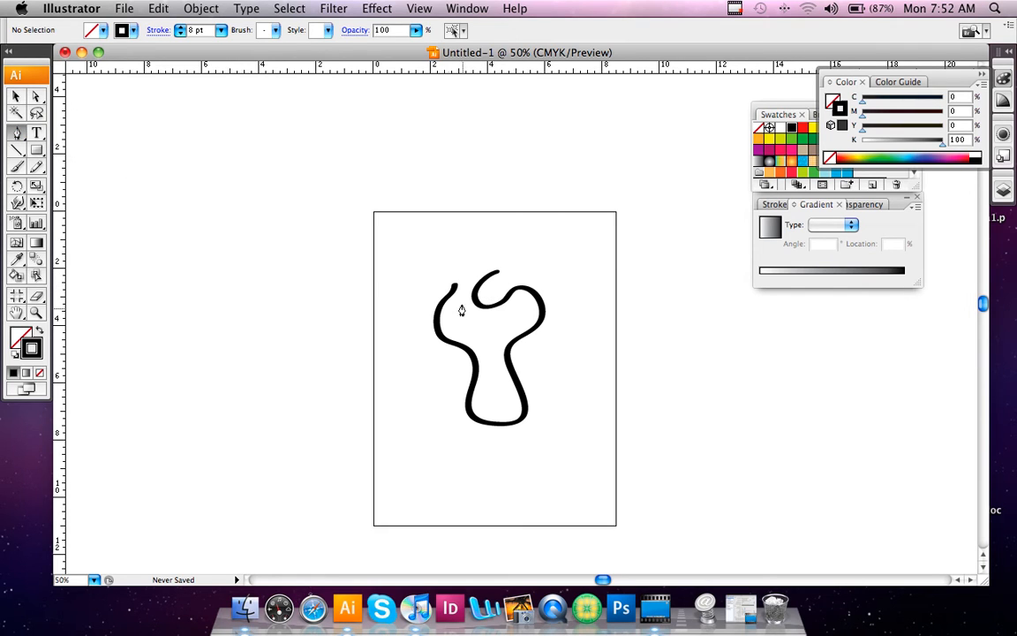
{"action": "left_click", "coordinate": [453, 290]}
{"action": "left_click_drag", "start_coordinate": [407, 263], "coordinate": [417, 247]}
{"action": "left_click", "coordinate": [467, 247]}
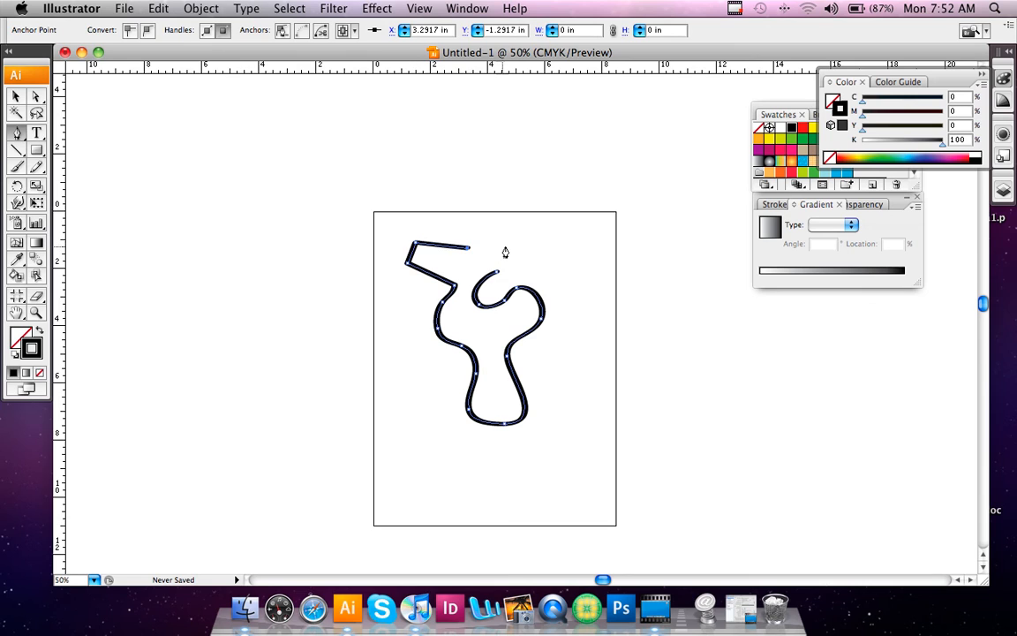
{"action": "left_click", "coordinate": [496, 275]}
Reshape the curve at the outline's upper-left anchor point with the Convert Anchor Point tool
{"action": "left_click", "coordinate": [17, 134]}
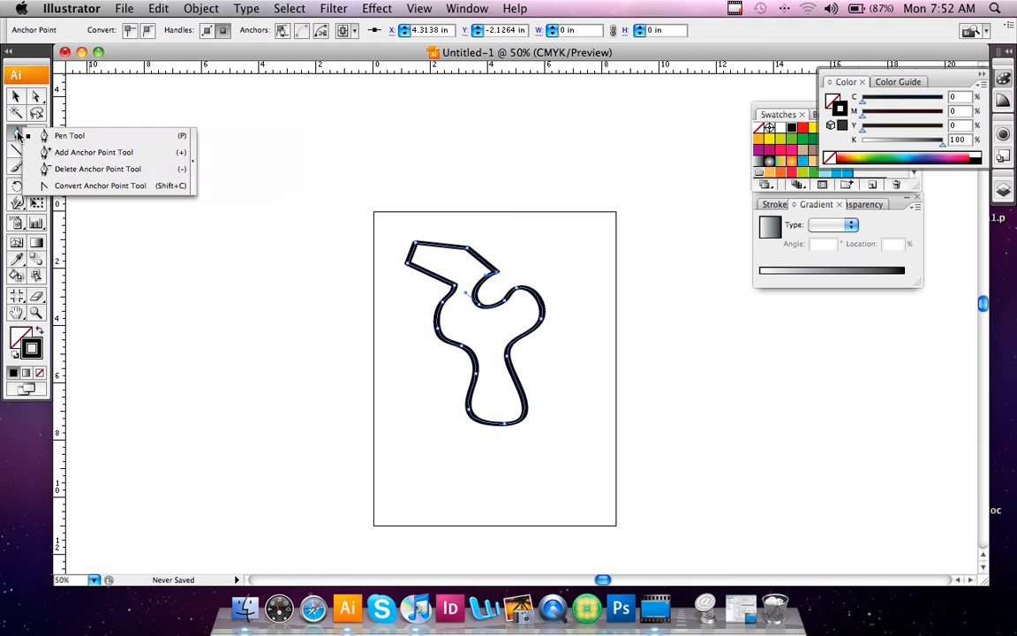
{"action": "left_click", "coordinate": [62, 185]}
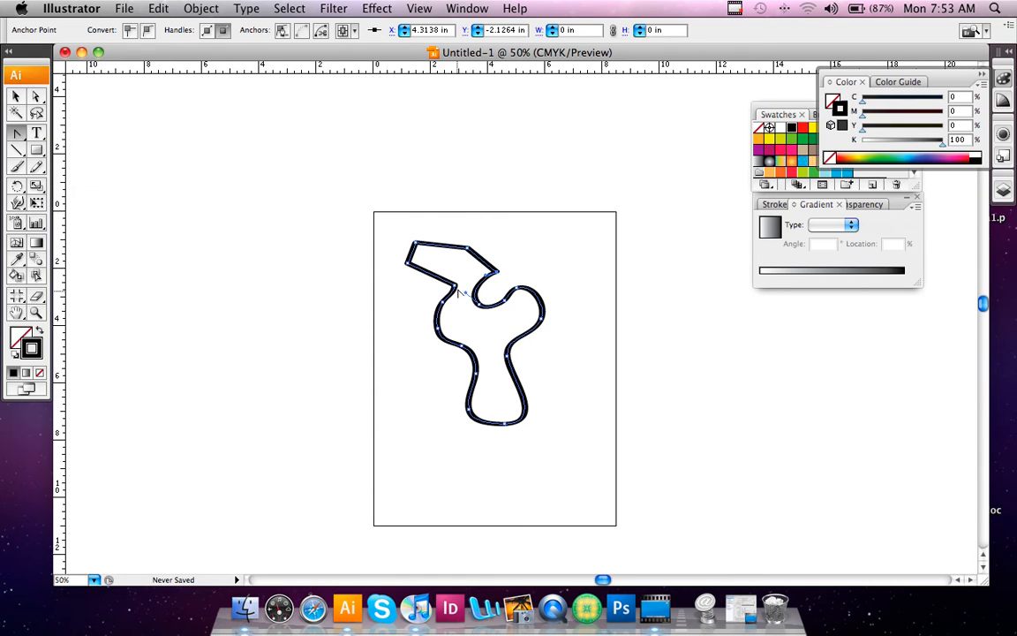
{"action": "mouse_move", "coordinate": [441, 303]}
{"action": "left_mouse_down"}
{"action": "mouse_move", "coordinate": [439, 292]}
{"action": "mouse_move", "coordinate": [411, 317]}
{"action": "mouse_move", "coordinate": [437, 272]}
{"action": "mouse_move", "coordinate": [454, 301]}
{"action": "mouse_move", "coordinate": [449, 284]}
{"action": "left_mouse_up"}
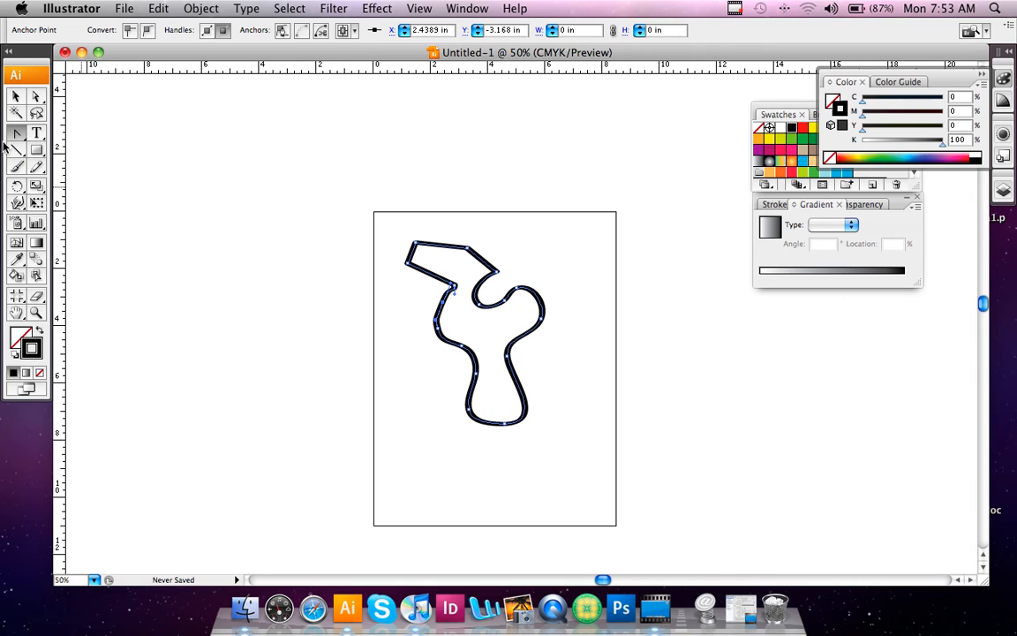
Try to add an anchor point on the outline's left edge and stop the tool's alert from showing again
{"action": "left_click_drag", "start_coordinate": [17, 135], "coordinate": [63, 157]}
{"action": "left_click", "coordinate": [436, 334]}
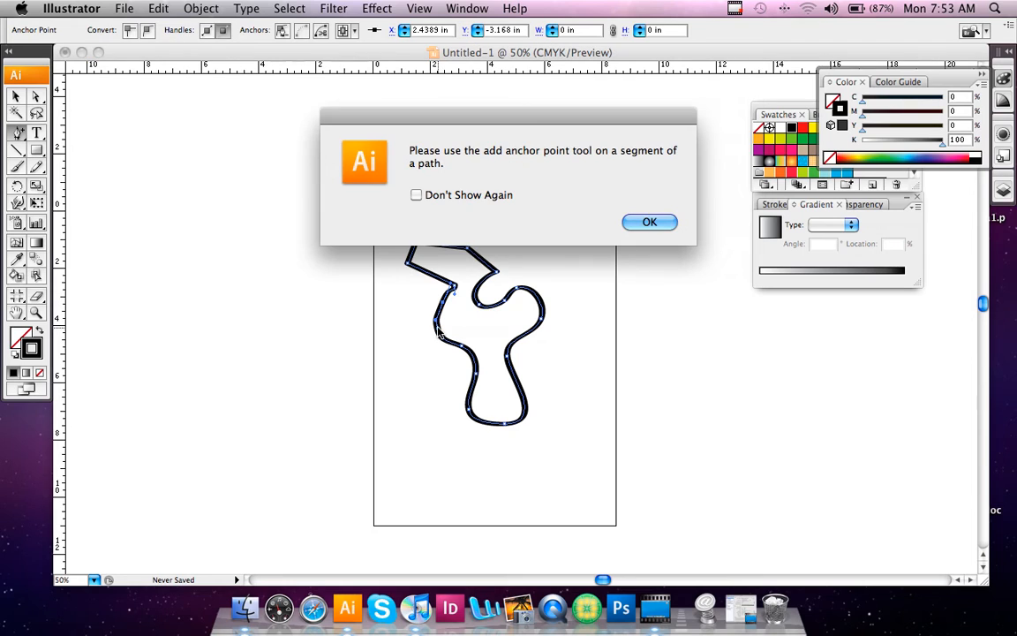
{"action": "left_click", "coordinate": [417, 195]}
{"action": "left_click", "coordinate": [649, 221]}
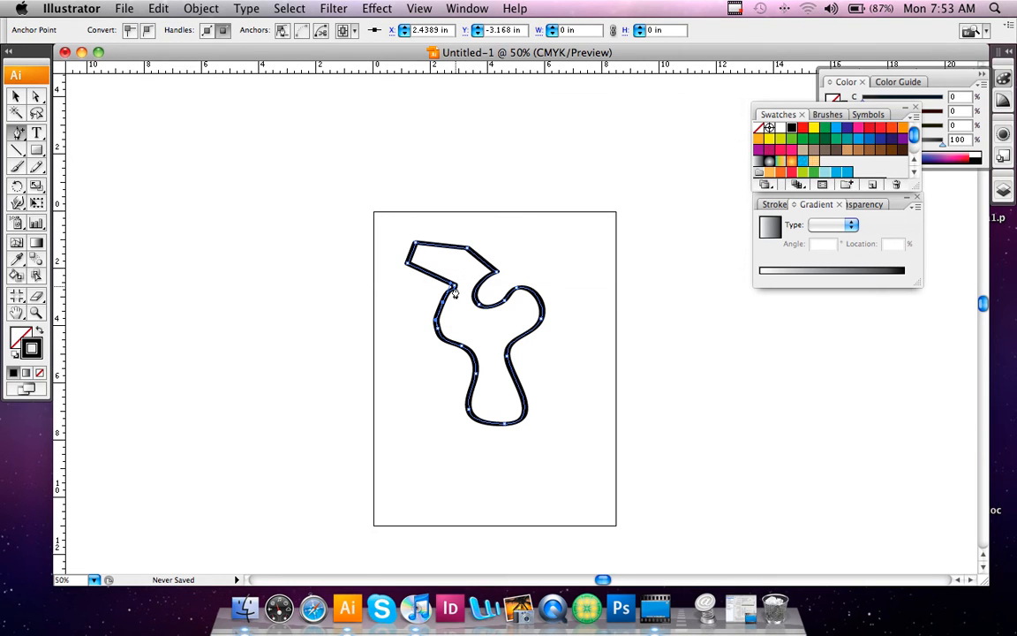
Remove the anchor points on the outline's upper-left curve with the Pen tool so that the edge runs straight
{"action": "left_click_drag", "start_coordinate": [18, 132], "coordinate": [89, 152]}
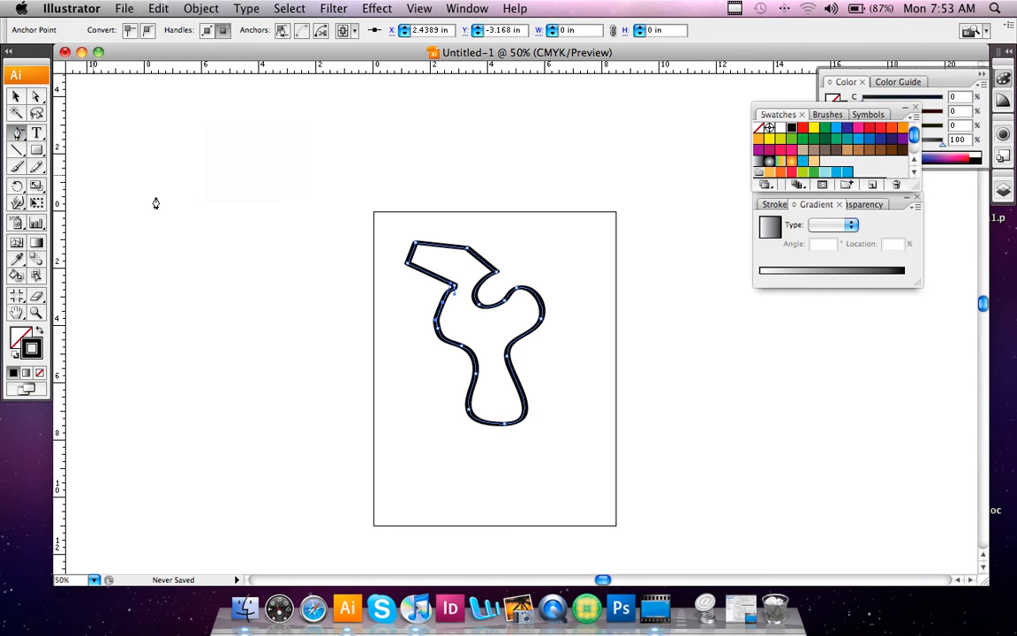
{"action": "left_click", "coordinate": [438, 329]}
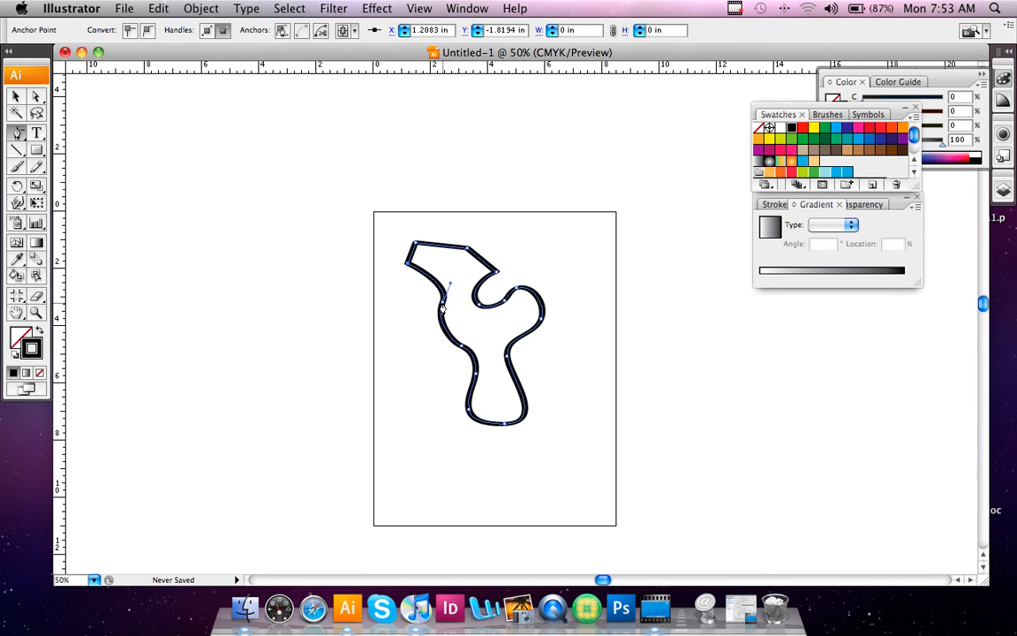
{"action": "left_click", "coordinate": [452, 286]}
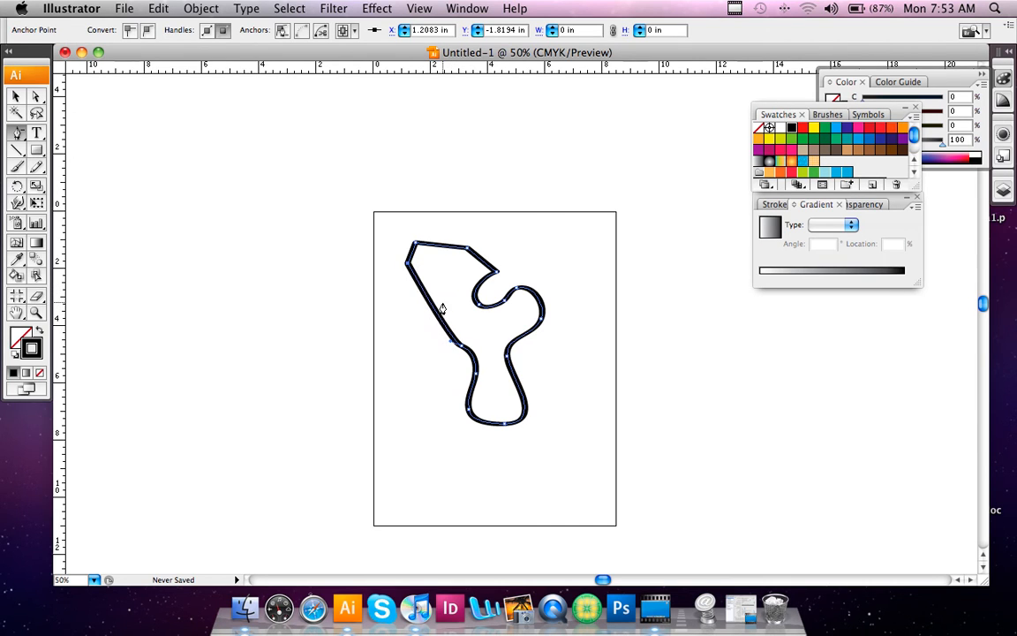
Give the closed shape a red stroke and a green fill
{"action": "left_click", "coordinate": [804, 130]}
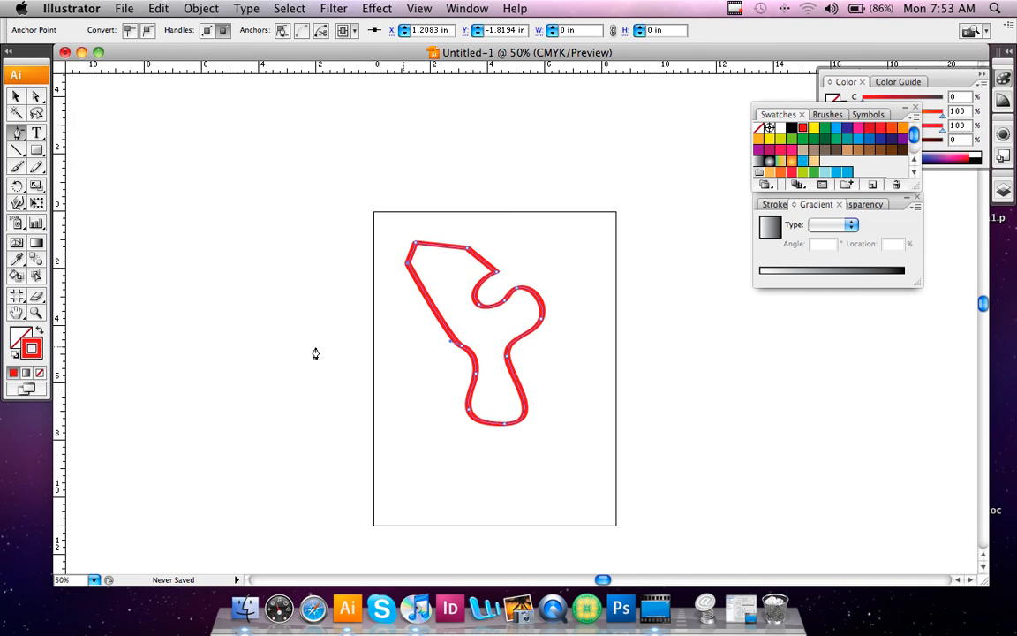
{"action": "left_click", "coordinate": [23, 337]}
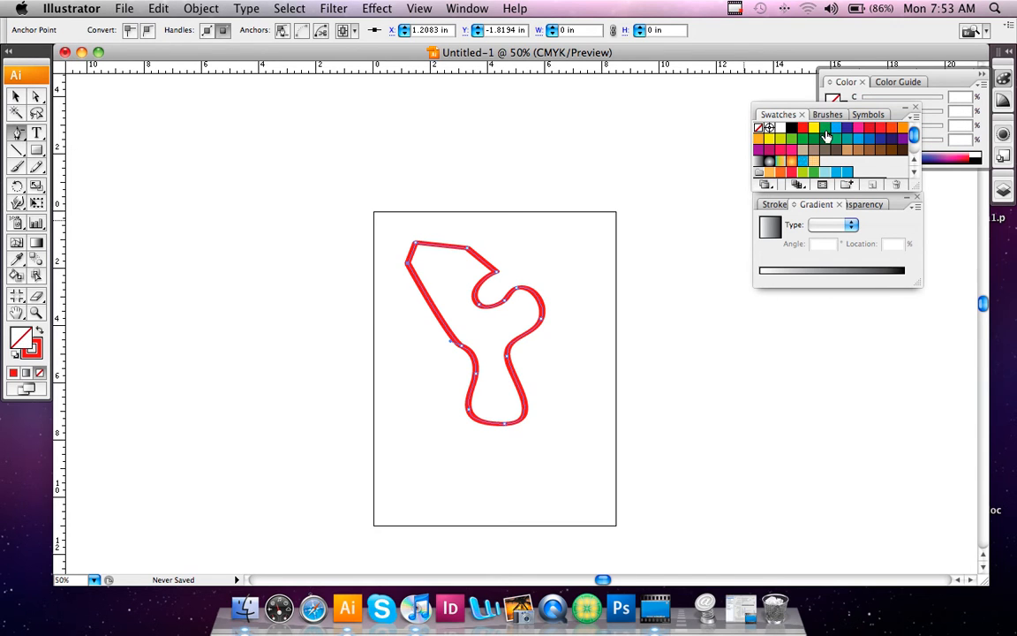
{"action": "left_click", "coordinate": [825, 128]}
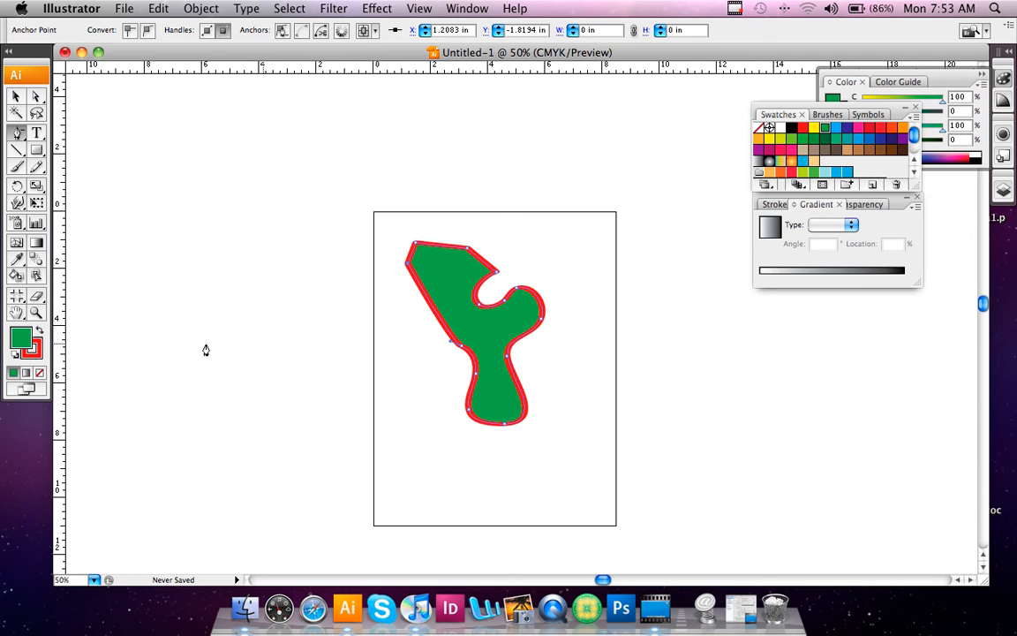
Change the shape's fill to a linear gradient and add green, violet and red stops, with red between green and violet
{"action": "left_click", "coordinate": [27, 374]}
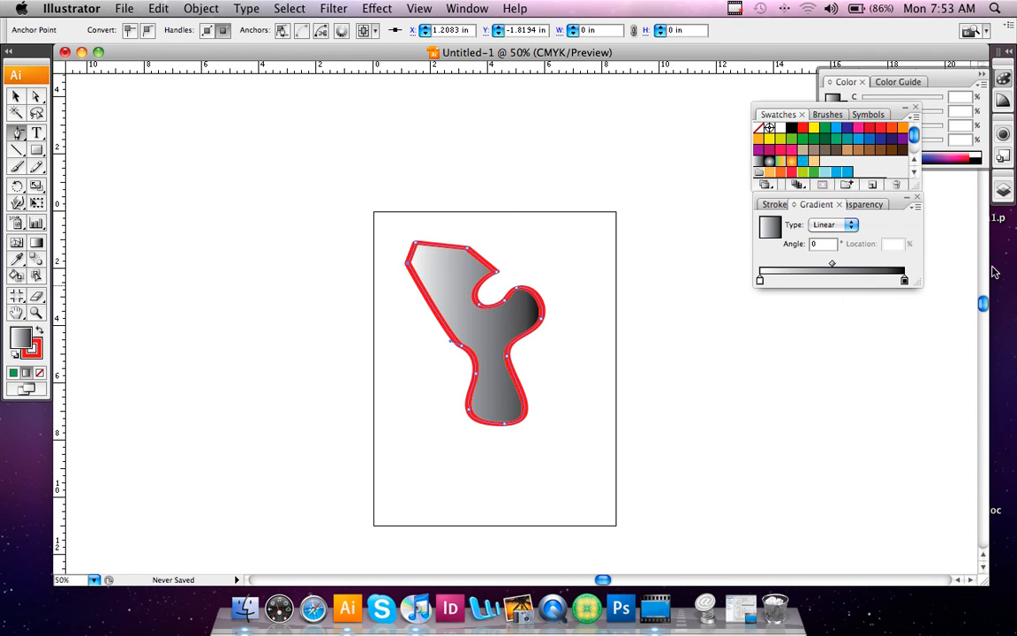
{"action": "left_click_drag", "start_coordinate": [824, 127], "coordinate": [794, 264]}
{"action": "left_click_drag", "start_coordinate": [845, 130], "coordinate": [841, 280]}
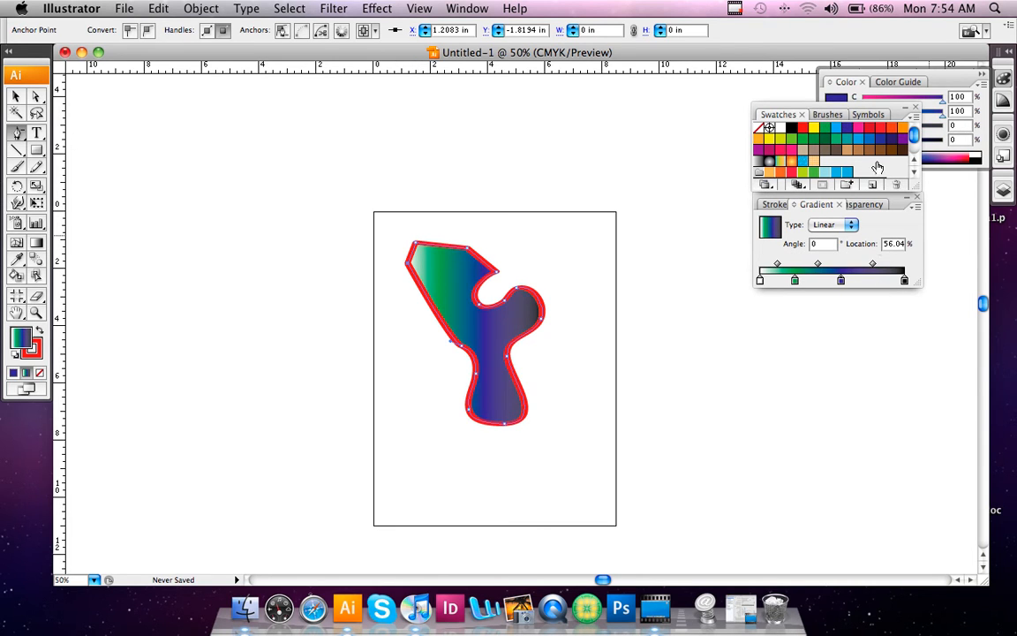
{"action": "left_click_drag", "start_coordinate": [868, 131], "coordinate": [816, 280]}
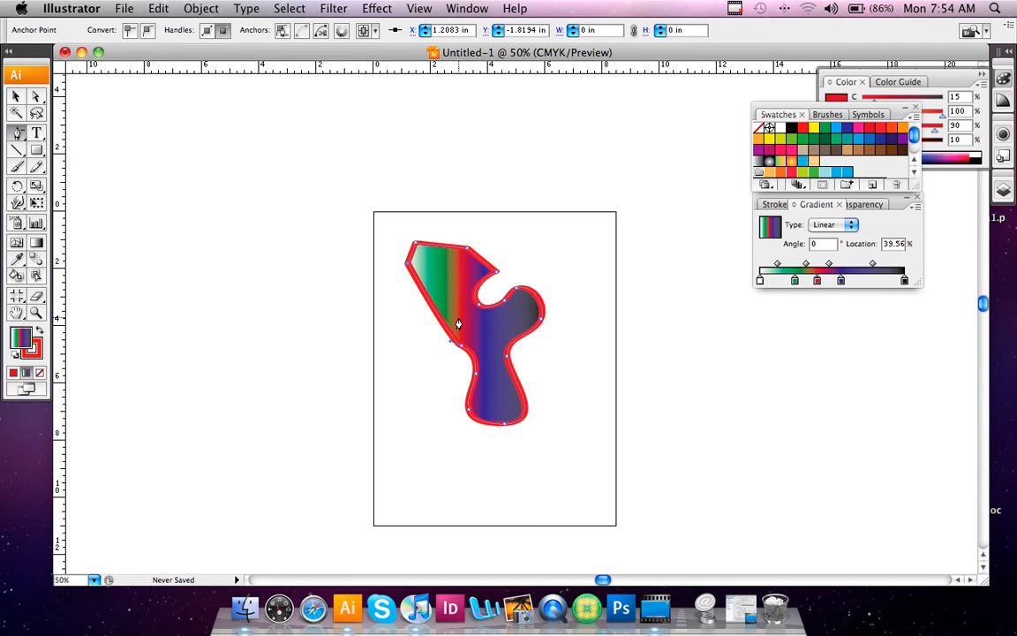
Paint a long looping freehand stroke about 6.9 by 5.3 in across the lower part of the shape
{"action": "left_click", "coordinate": [16, 166]}
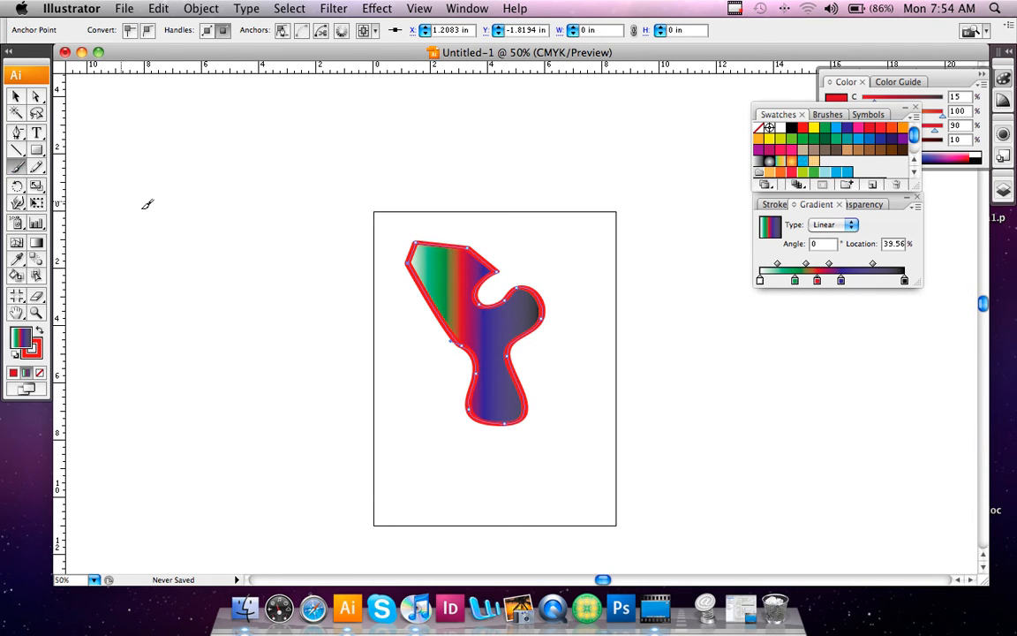
{"action": "mouse_move", "coordinate": [385, 333]}
{"action": "left_mouse_down"}
{"action": "mouse_move", "coordinate": [384, 364]}
{"action": "mouse_move", "coordinate": [399, 376]}
{"action": "mouse_move", "coordinate": [422, 458]}
{"action": "mouse_move", "coordinate": [476, 463]}
{"action": "mouse_move", "coordinate": [511, 447]}
{"action": "mouse_move", "coordinate": [554, 458]}
{"action": "mouse_move", "coordinate": [579, 441]}
{"action": "mouse_move", "coordinate": [571, 420]}
{"action": "mouse_move", "coordinate": [531, 443]}
{"action": "mouse_move", "coordinate": [505, 444]}
{"action": "mouse_move", "coordinate": [410, 336]}
{"action": "left_mouse_up"}
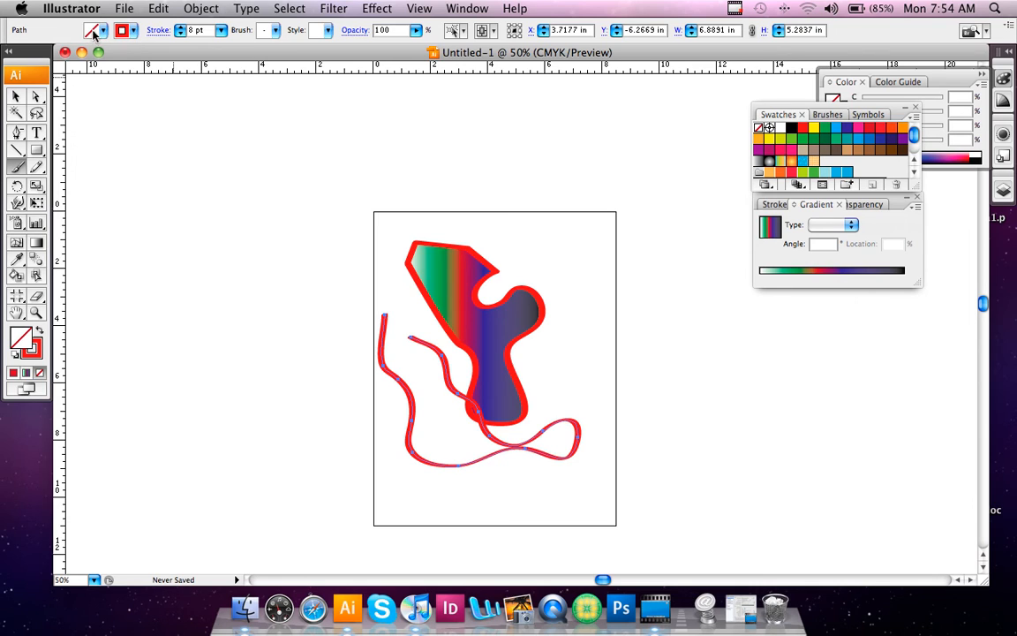
Apply the thick rough-edged line brush to the looping stroke and paint a second curve about 2.8 by 2.7 in beside the shape's upper right
{"action": "left_click", "coordinate": [276, 30]}
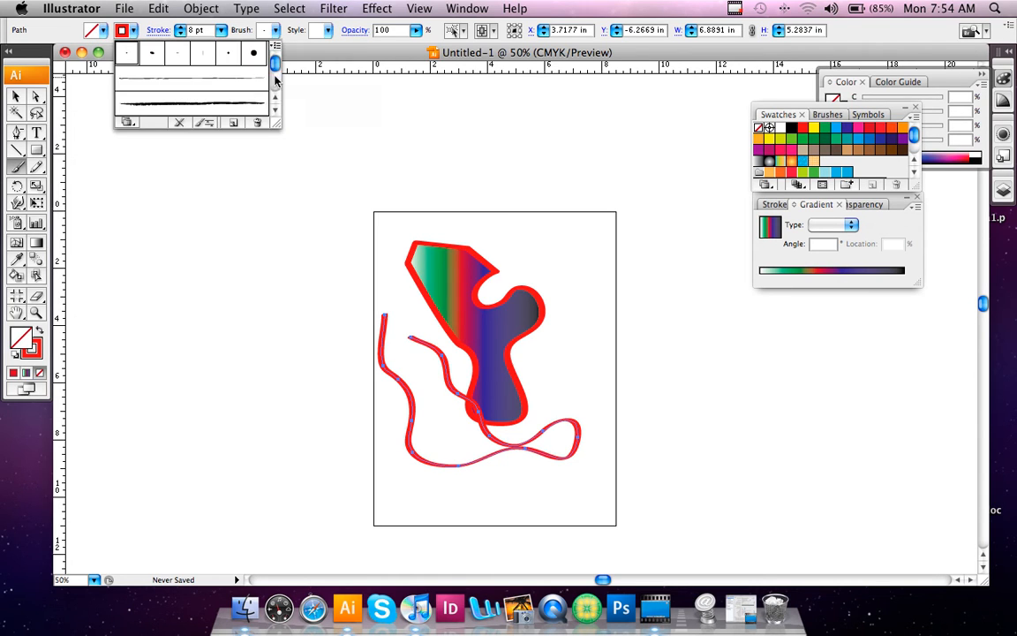
{"action": "left_click_drag", "start_coordinate": [275, 67], "coordinate": [275, 79]}
{"action": "scroll", "coordinate": [275, 77], "scroll_direction": "up", "scroll_amount": 1}
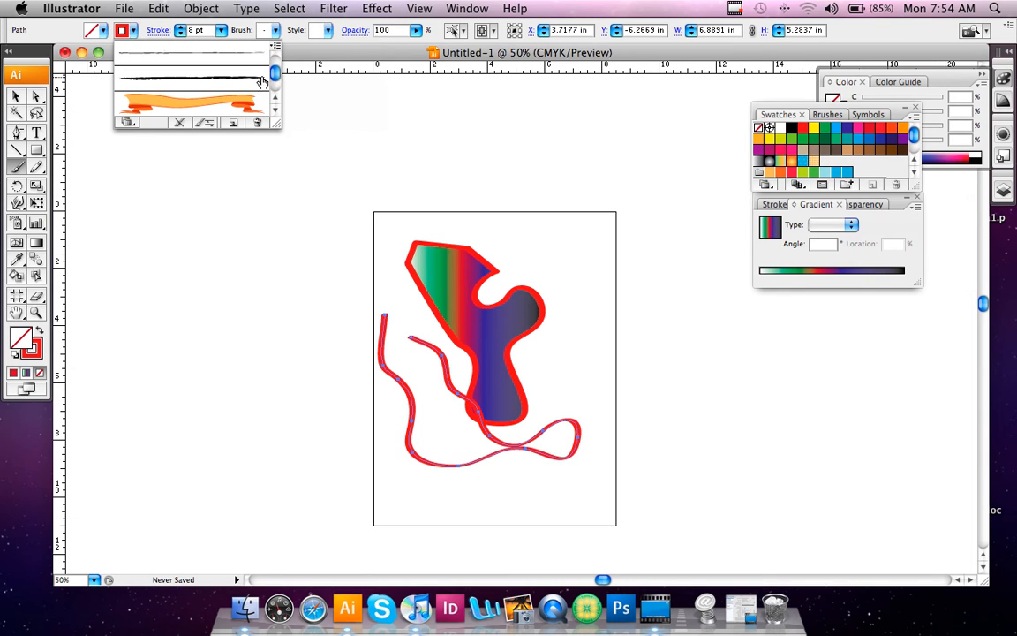
{"action": "left_click", "coordinate": [263, 81]}
{"action": "mouse_move", "coordinate": [493, 235]}
{"action": "left_mouse_down"}
{"action": "mouse_move", "coordinate": [537, 236]}
{"action": "mouse_move", "coordinate": [572, 311]}
{"action": "left_mouse_up"}
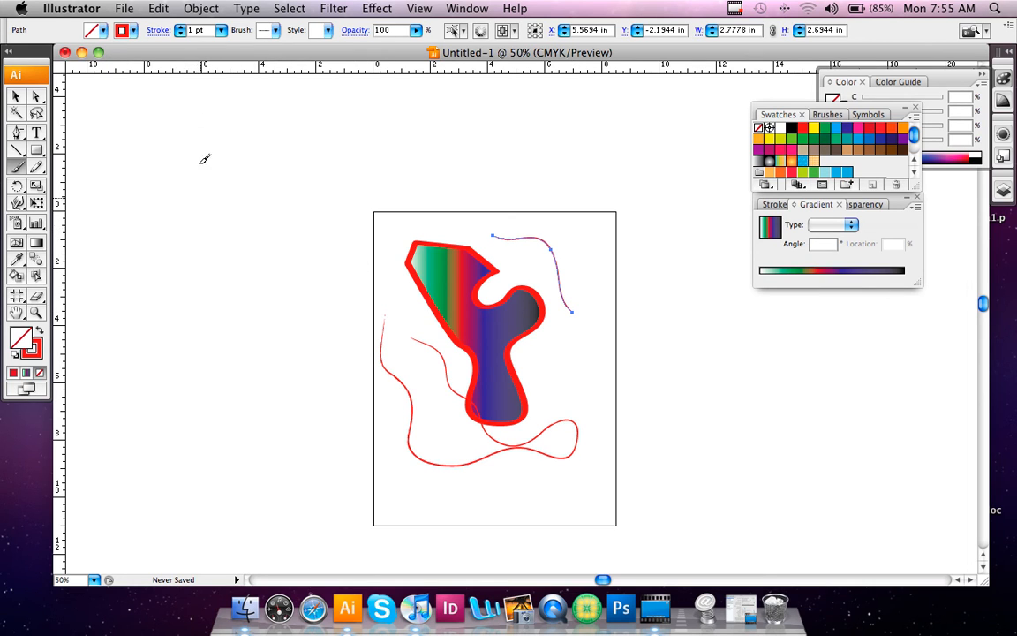
Increase the stroke weight of the curve beside the shape's upper right to 8 pt
{"action": "left_click", "coordinate": [179, 26]}
{"action": "left_click", "coordinate": [179, 26]}
{"action": "left_click", "coordinate": [179, 27]}
{"action": "left_click", "coordinate": [179, 26]}
{"action": "left_click", "coordinate": [180, 27]}
{"action": "left_click", "coordinate": [179, 27]}
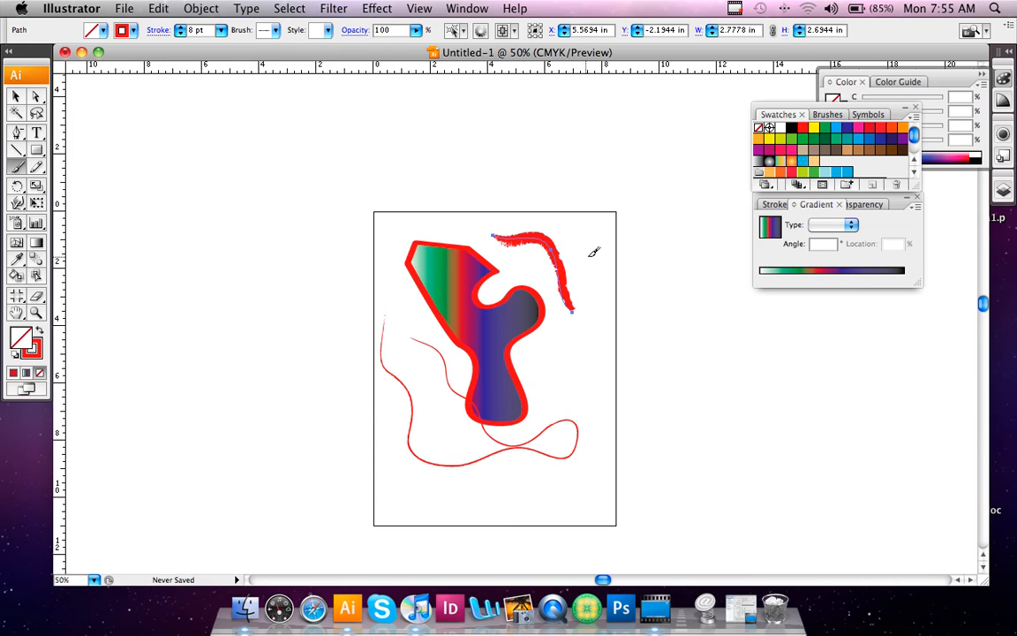
Apply the fourth calligraphic brush to the selected curve and raise its stroke weight to 9 pt
{"action": "left_click", "coordinate": [276, 30]}
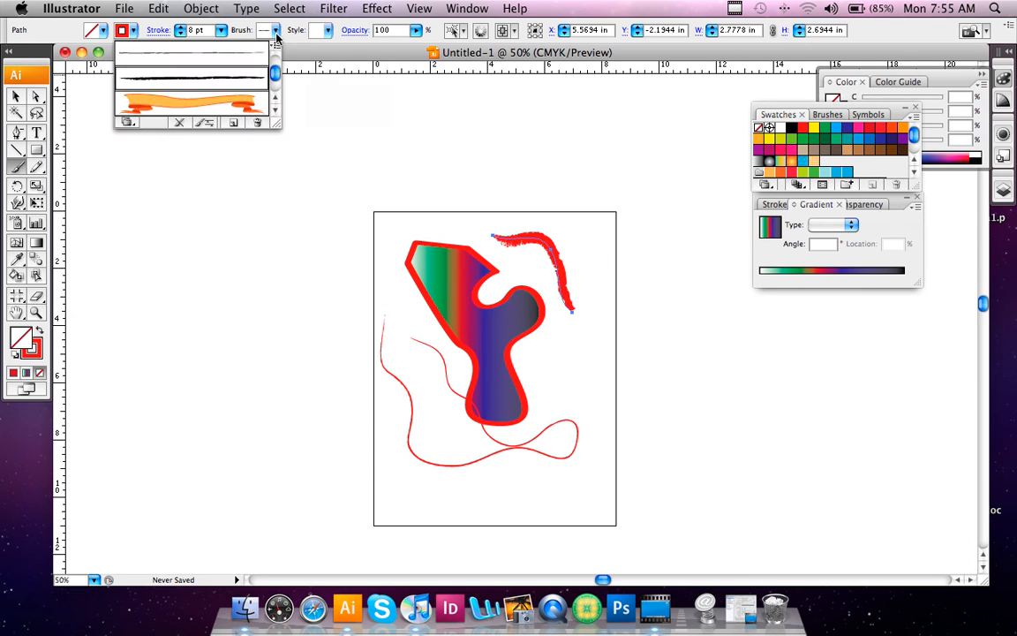
{"action": "left_click", "coordinate": [277, 91]}
{"action": "left_click", "coordinate": [202, 55]}
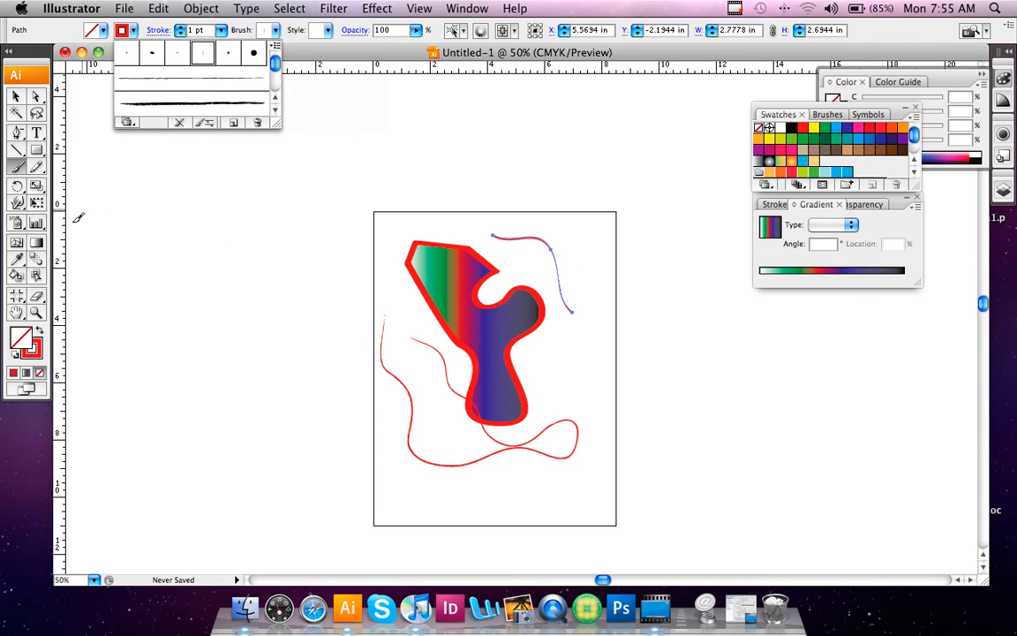
{"action": "left_click", "coordinate": [180, 29]}
{"action": "left_click", "coordinate": [180, 29]}
{"action": "left_click", "coordinate": [180, 29]}
{"action": "left_click", "coordinate": [180, 29]}
{"action": "left_click", "coordinate": [180, 29]}
{"action": "left_click", "coordinate": [181, 29]}
{"action": "left_click", "coordinate": [181, 30]}
{"action": "left_click", "coordinate": [180, 29]}
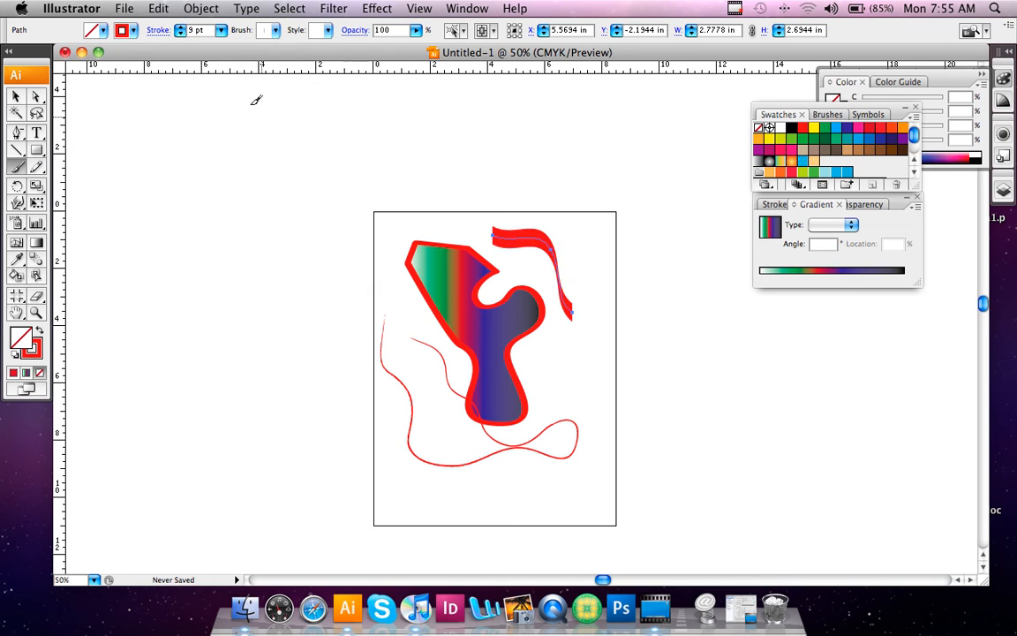
Try the 5 pt. Oval and the other calligraphic brushes on the curve, finishing with the largest round one
{"action": "left_click", "coordinate": [274, 31]}
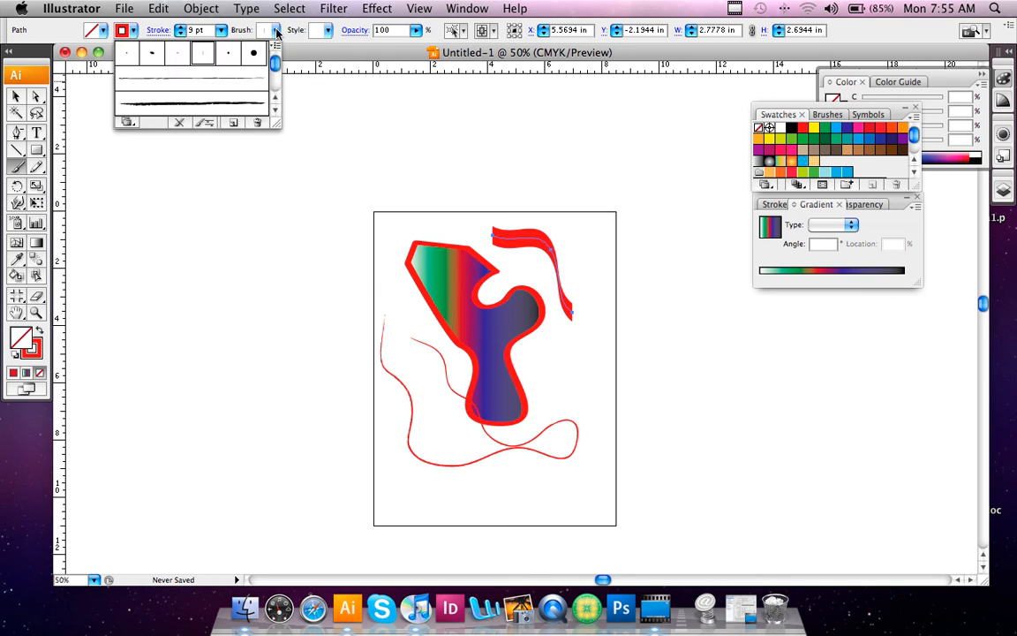
{"action": "left_click", "coordinate": [151, 56]}
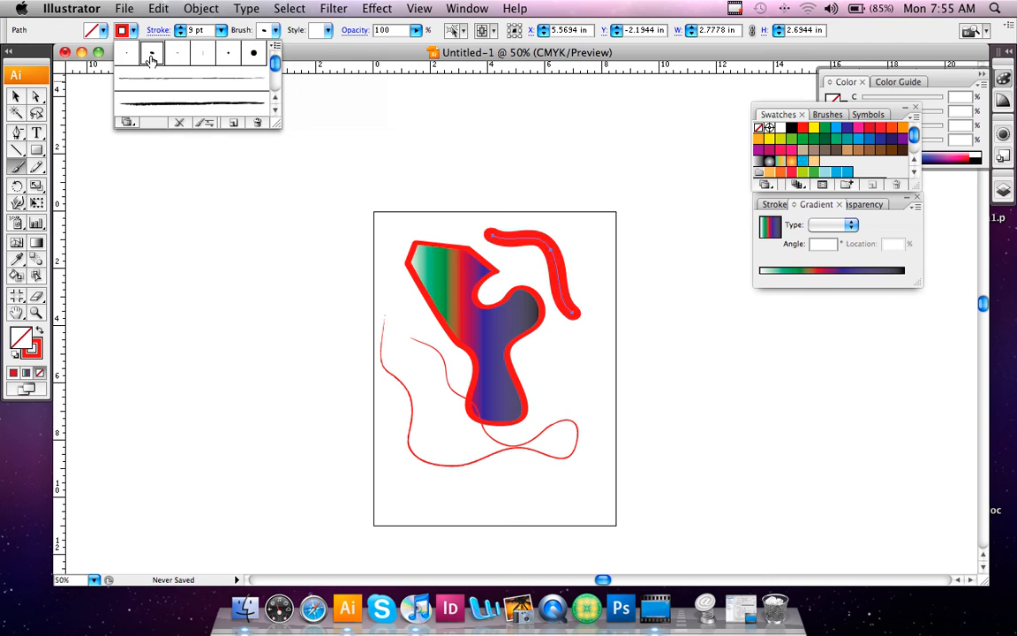
{"action": "left_click", "coordinate": [253, 55]}
{"action": "left_click", "coordinate": [203, 55]}
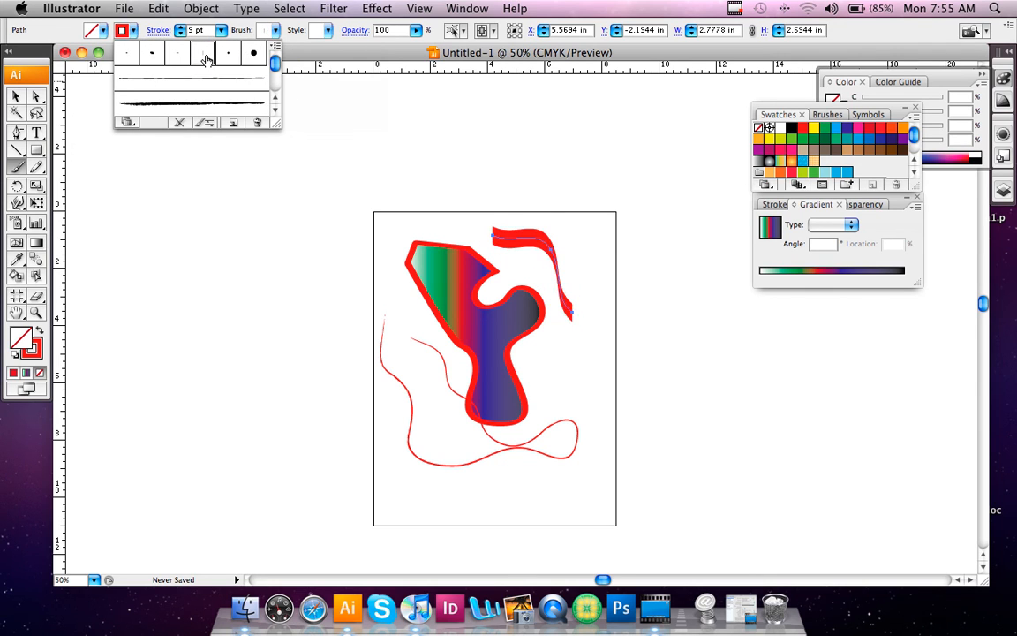
{"action": "left_click", "coordinate": [128, 55]}
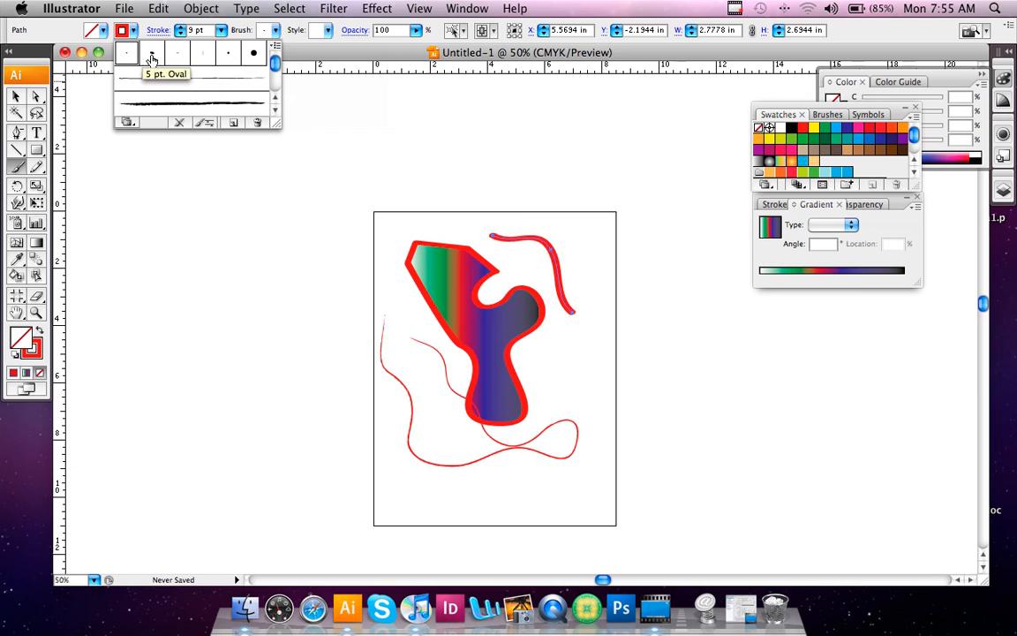
{"action": "left_click", "coordinate": [151, 55]}
{"action": "left_click", "coordinate": [176, 55]}
{"action": "left_click", "coordinate": [203, 54]}
{"action": "left_click", "coordinate": [228, 55]}
{"action": "left_click", "coordinate": [252, 55]}
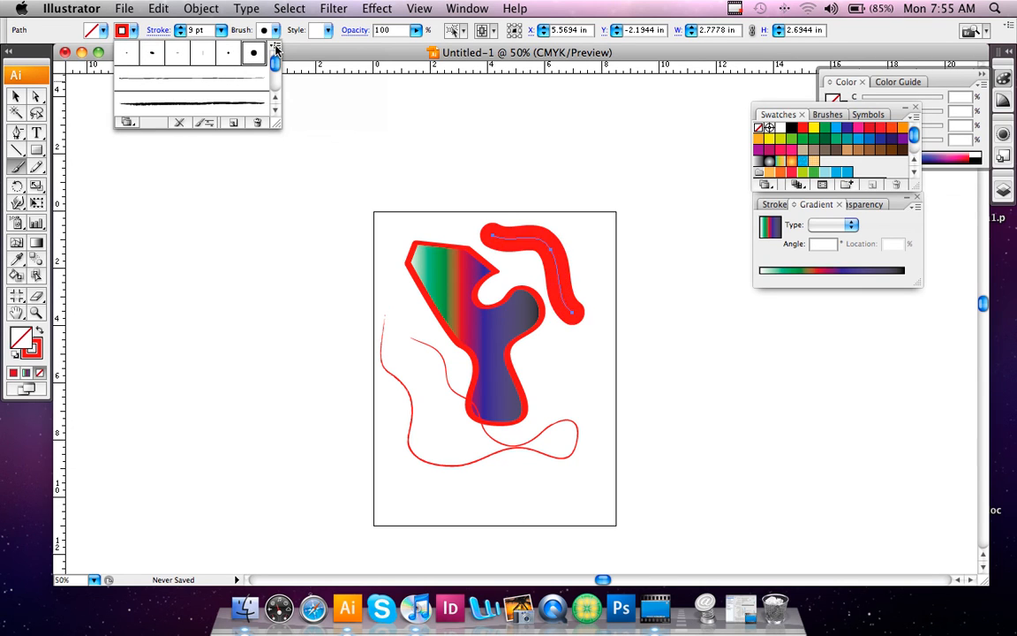
{"action": "left_click", "coordinate": [276, 49]}
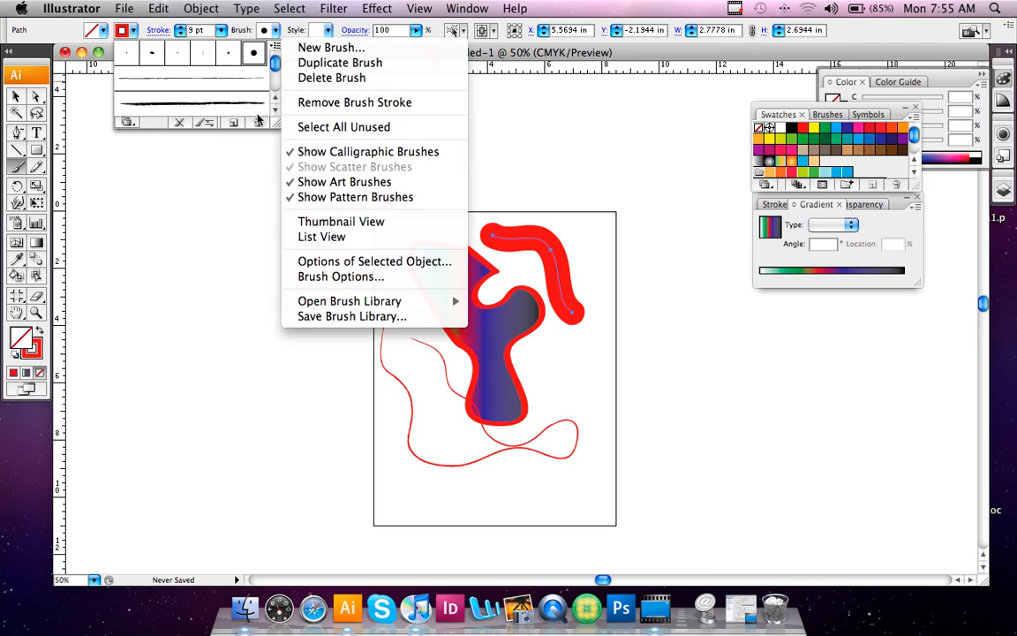
{"action": "left_click", "coordinate": [263, 195]}
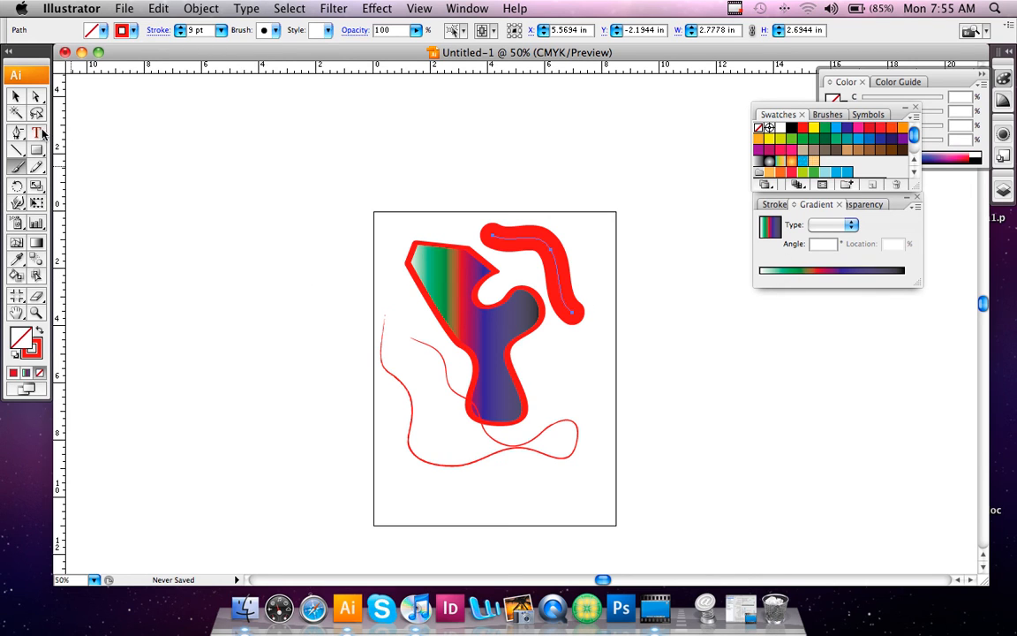
Reshape the thick curve by moving its lower end anchor up to about X 6.43 in, Y -1.26 in and its other anchors down over the shape
{"action": "left_click", "coordinate": [36, 95]}
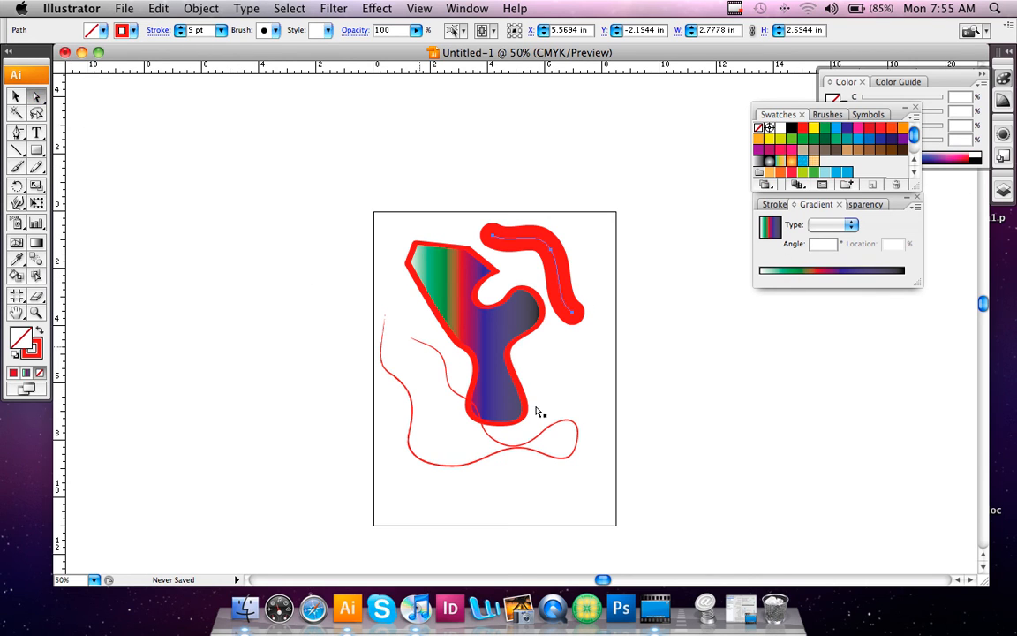
{"action": "mouse_move", "coordinate": [576, 318]}
{"action": "left_mouse_down"}
{"action": "mouse_move", "coordinate": [583, 383]}
{"action": "mouse_move", "coordinate": [561, 399]}
{"action": "mouse_move", "coordinate": [587, 298]}
{"action": "mouse_move", "coordinate": [555, 247]}
{"action": "left_mouse_up"}
{"action": "left_click", "coordinate": [584, 323]}
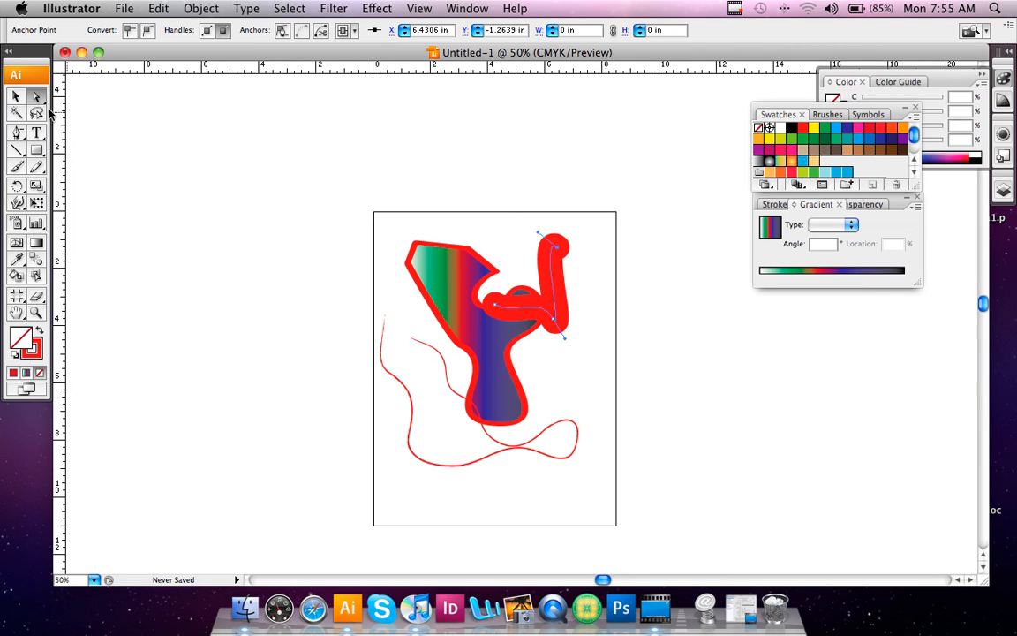
{"action": "left_click", "coordinate": [16, 95]}
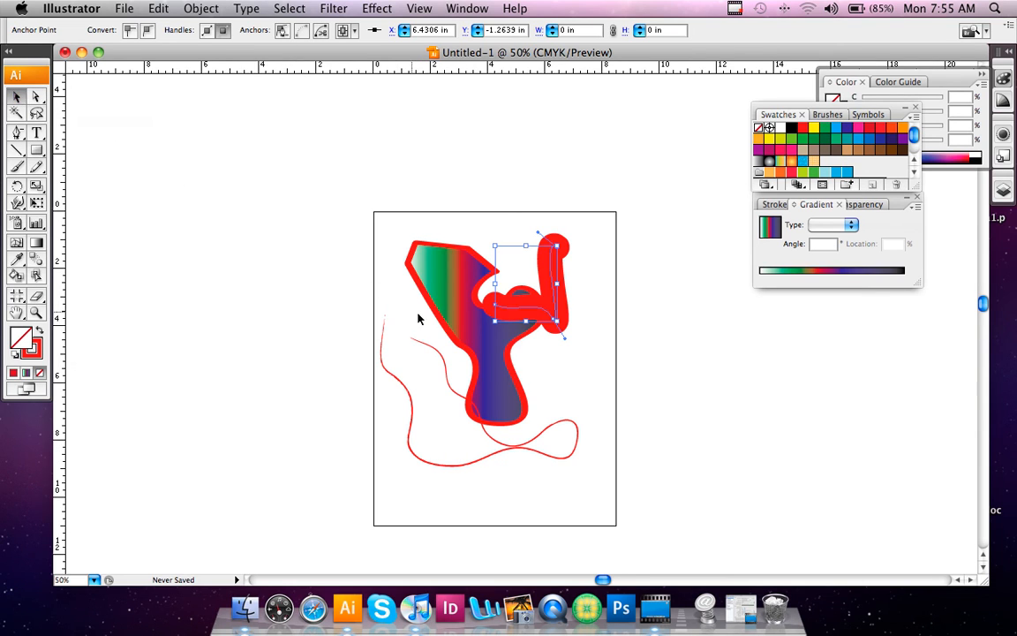